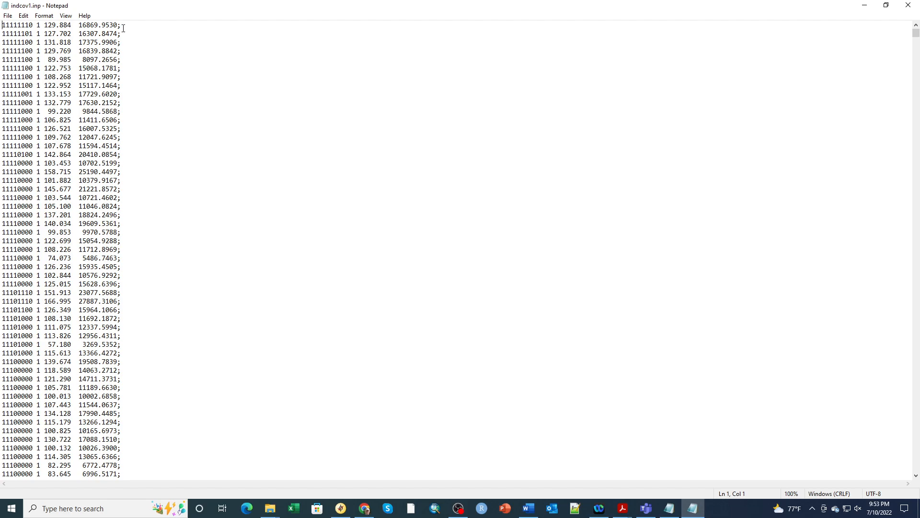
- Close the encounter histories file and set 8 encounter occasions and 2 individual covariates for the analysis
{"action": "left_click", "coordinate": [908, 5]}
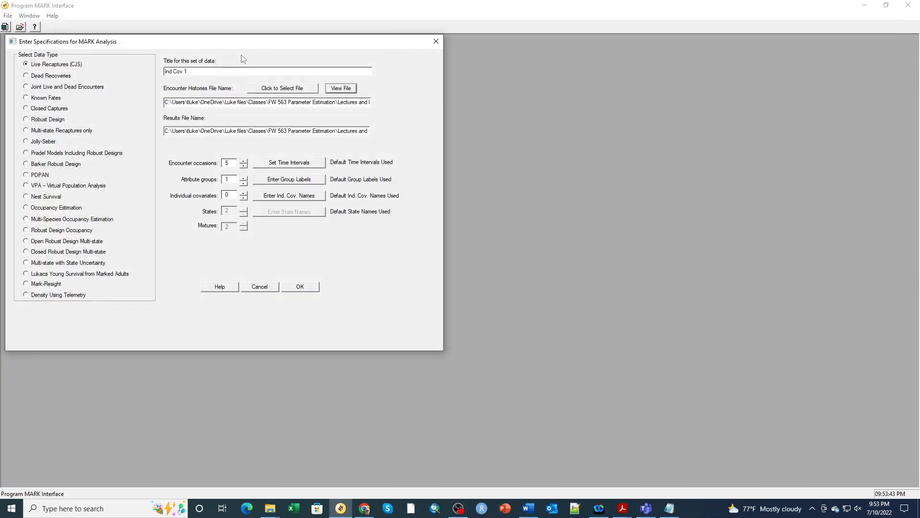
{"action": "left_click", "coordinate": [244, 162]}
{"action": "left_click", "coordinate": [245, 162]}
{"action": "left_click", "coordinate": [244, 193]}
{"action": "left_click", "coordinate": [244, 193]}
- Replace the default individual covariate names, entering Mass as a covariate name, and accept the names
{"action": "left_click", "coordinate": [284, 198]}
{"action": "double_click", "coordinate": [69, 78]}
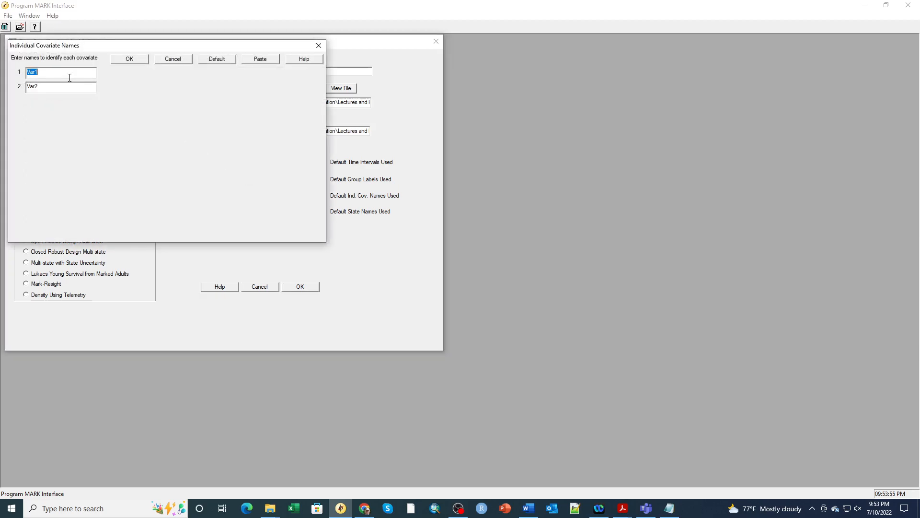
{"action": "type", "text": "a"}
{"action": "key", "text": "BackSpace"}
{"action": "key", "text": "BackSpace"}
{"action": "key", "text": "BackSpace"}
{"action": "double_click", "coordinate": [69, 83]}
{"action": "type", "text": "Mass"}
{"action": "left_click", "coordinate": [137, 60]}
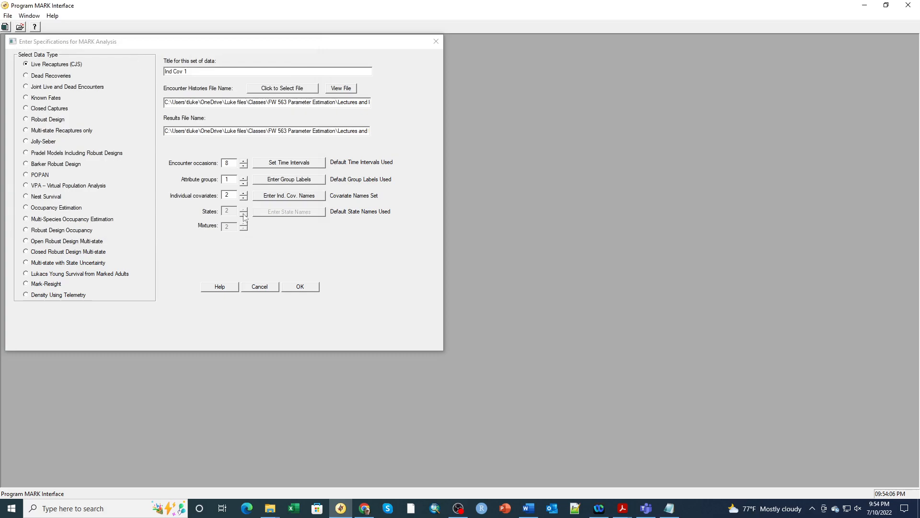
- Create the Live Recaptures (CJS) analysis from these specifications, overwriting the existing results file
{"action": "left_click", "coordinate": [298, 287]}
{"action": "left_click", "coordinate": [454, 315]}
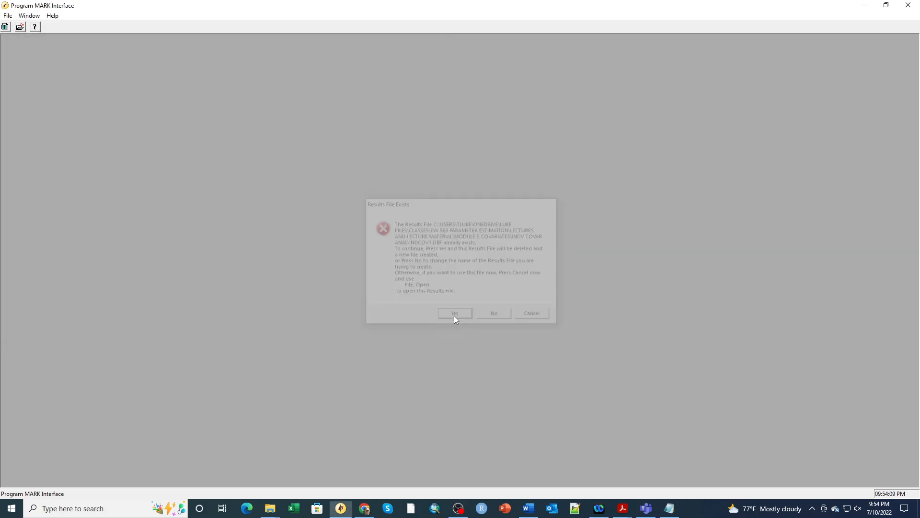
{"action": "left_click", "coordinate": [533, 294]}
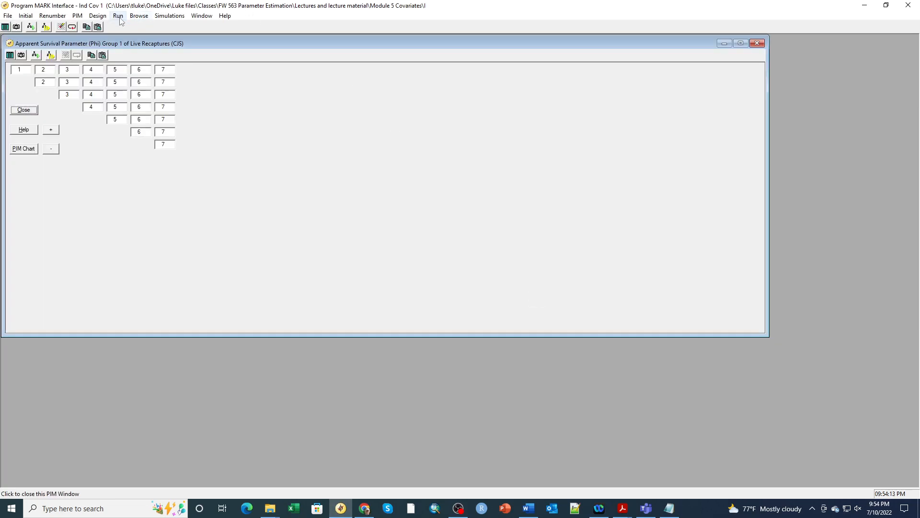
- Run the pre-defined model with constant Phi and constant p, using PIM coding and the Sin link
{"action": "left_click", "coordinate": [119, 16]}
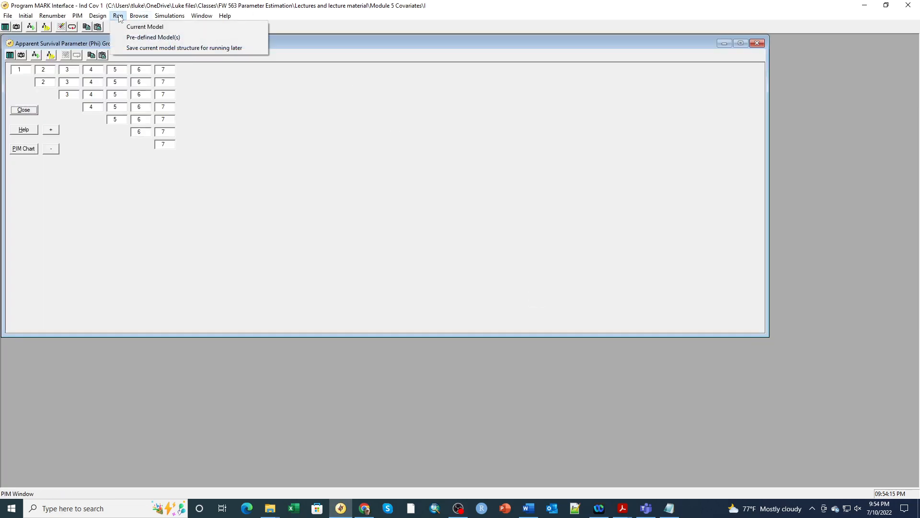
{"action": "left_click", "coordinate": [144, 37]}
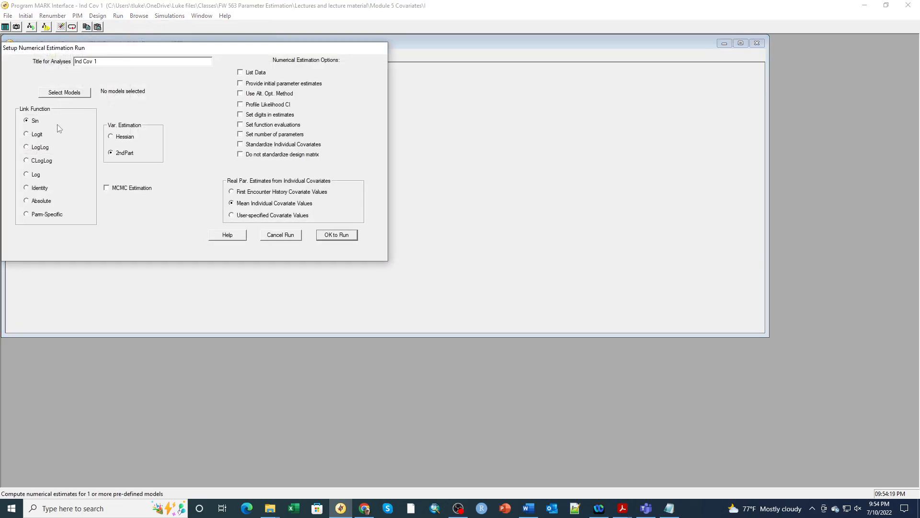
{"action": "left_click", "coordinate": [64, 93]}
{"action": "left_click", "coordinate": [43, 86]}
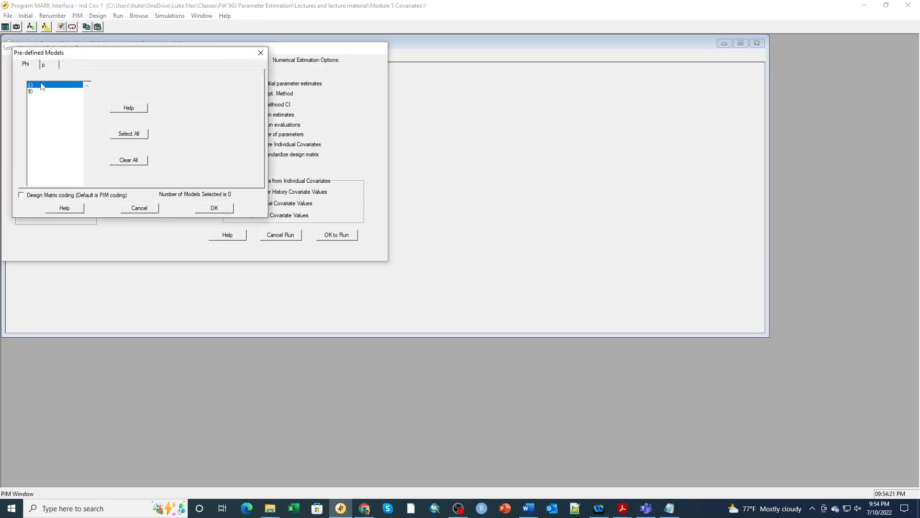
{"action": "left_click", "coordinate": [58, 65]}
{"action": "left_click", "coordinate": [45, 86]}
{"action": "left_click", "coordinate": [215, 209]}
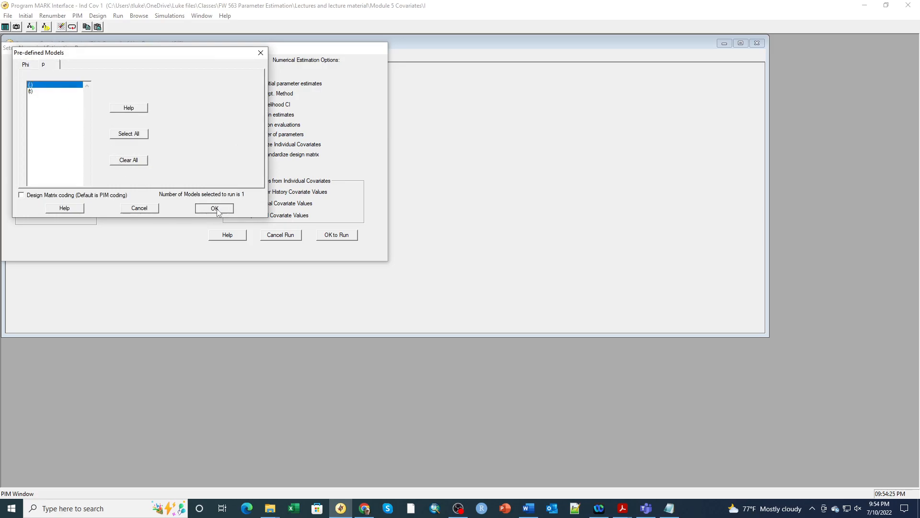
{"action": "left_click", "coordinate": [338, 235]}
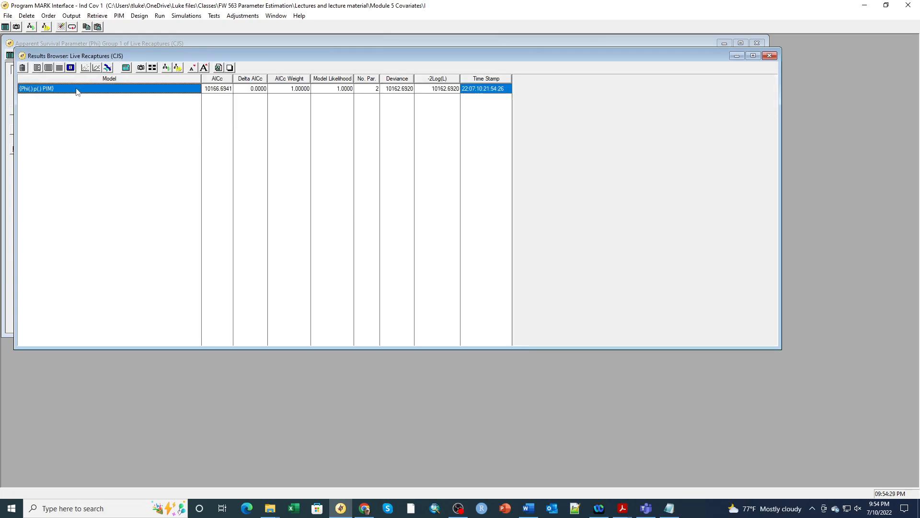
- In the parameter index matrix chart, make p and Phi constant and renumber the indices without overlap
{"action": "left_click", "coordinate": [140, 67]}
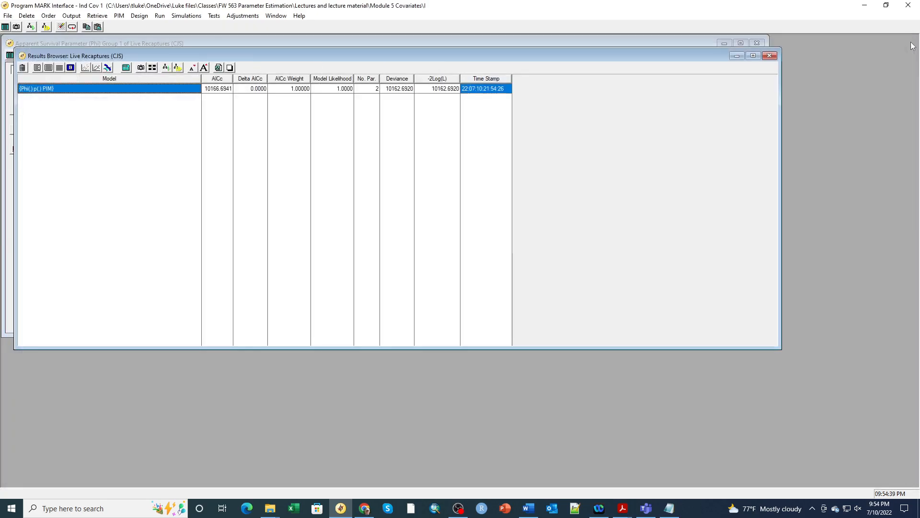
{"action": "left_click", "coordinate": [911, 40]}
{"action": "left_click", "coordinate": [141, 68]}
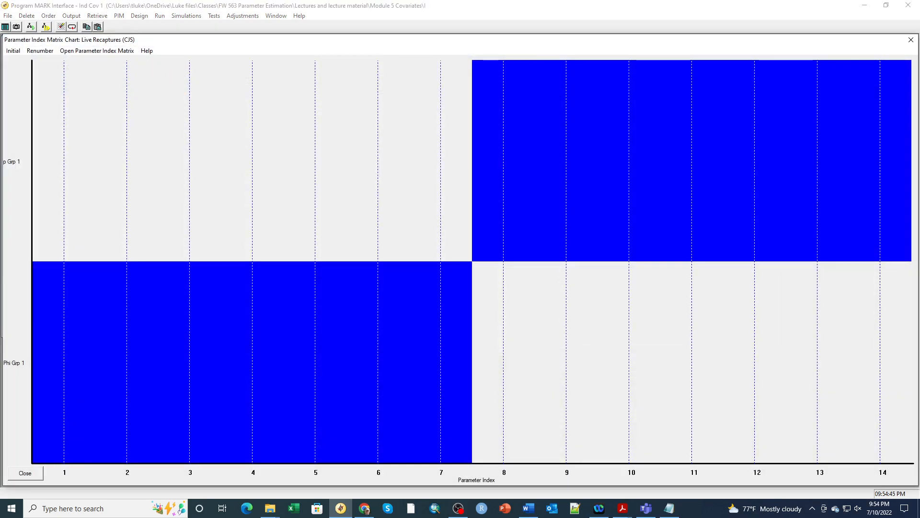
{"action": "left_click", "coordinate": [911, 40]}
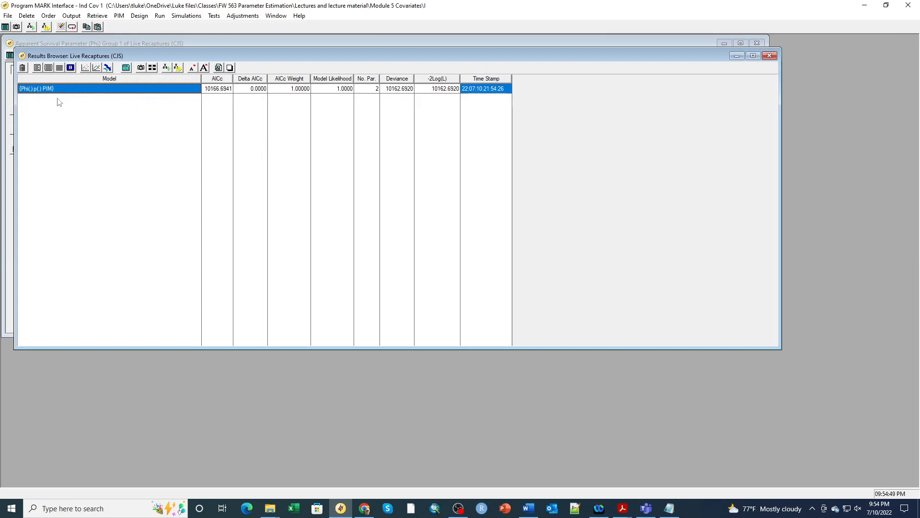
{"action": "left_click", "coordinate": [140, 68]}
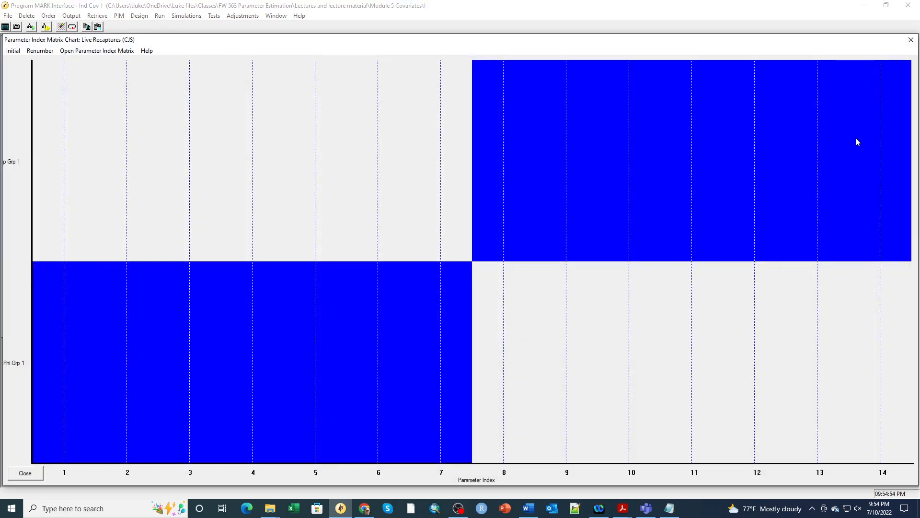
{"action": "right_click", "coordinate": [495, 172]}
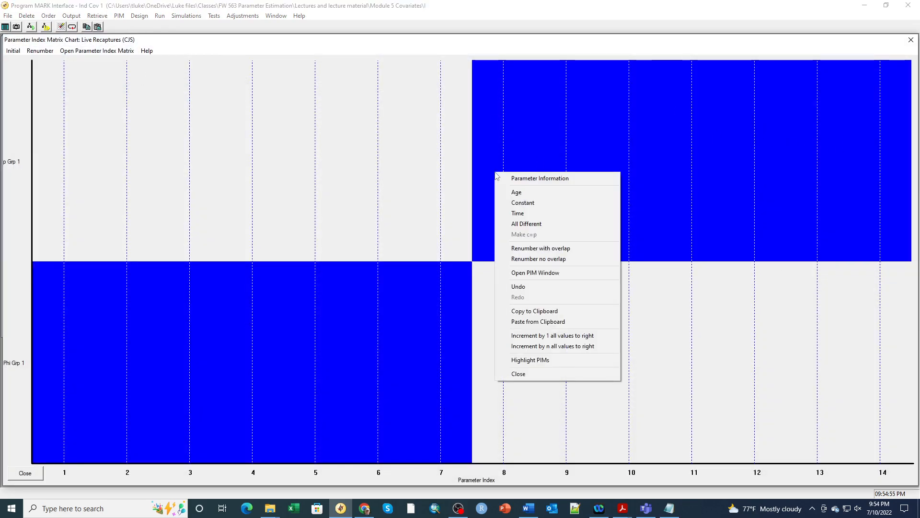
{"action": "left_click", "coordinate": [509, 203]}
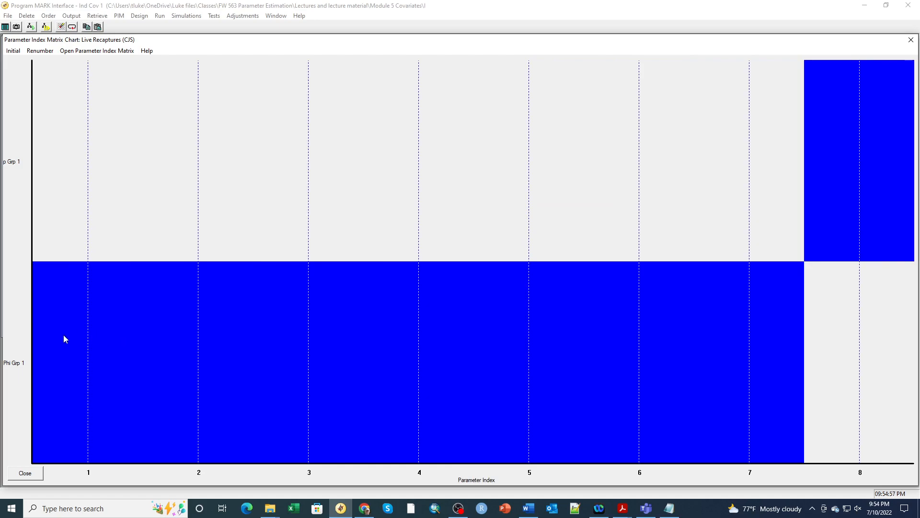
{"action": "right_click", "coordinate": [64, 334]}
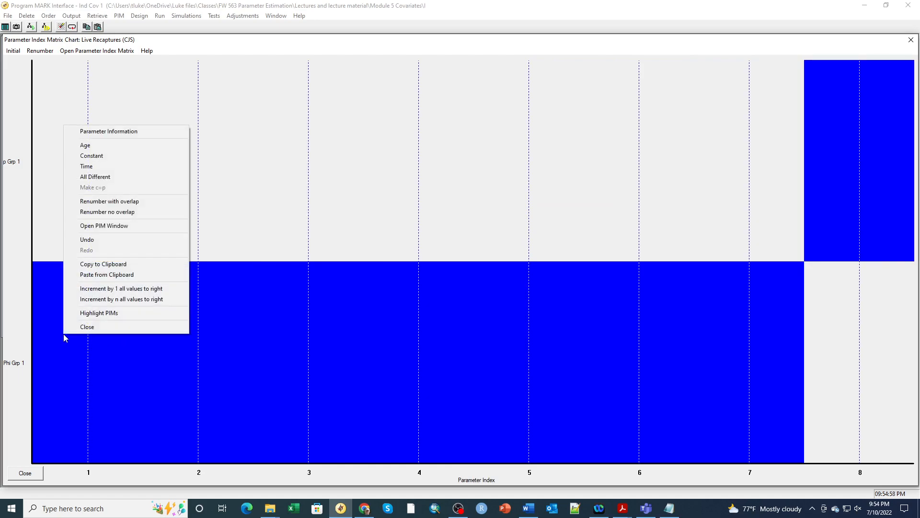
{"action": "left_click", "coordinate": [90, 161]}
{"action": "left_click", "coordinate": [39, 51]}
{"action": "left_click", "coordinate": [43, 72]}
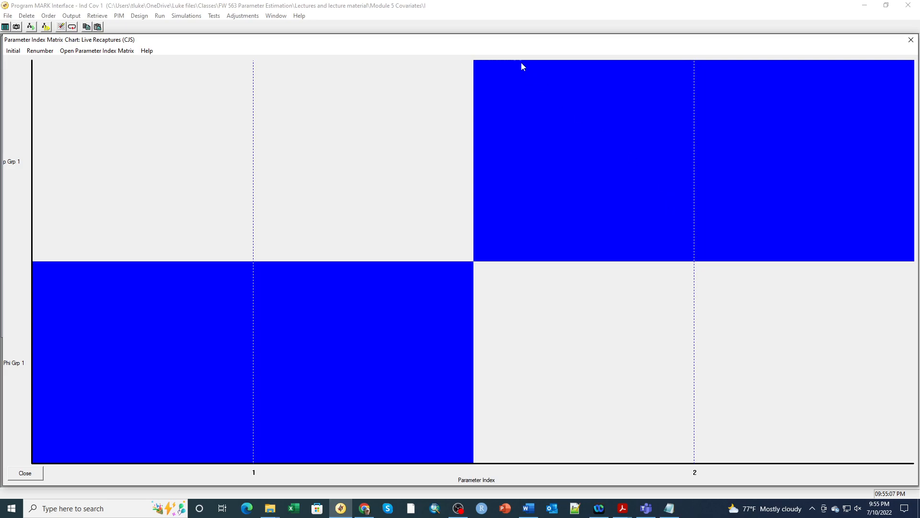
- Run the current model as Phi(.)p(.) with an identity design matrix and the Sin link, and append its output to the results database
{"action": "left_click", "coordinate": [160, 16]}
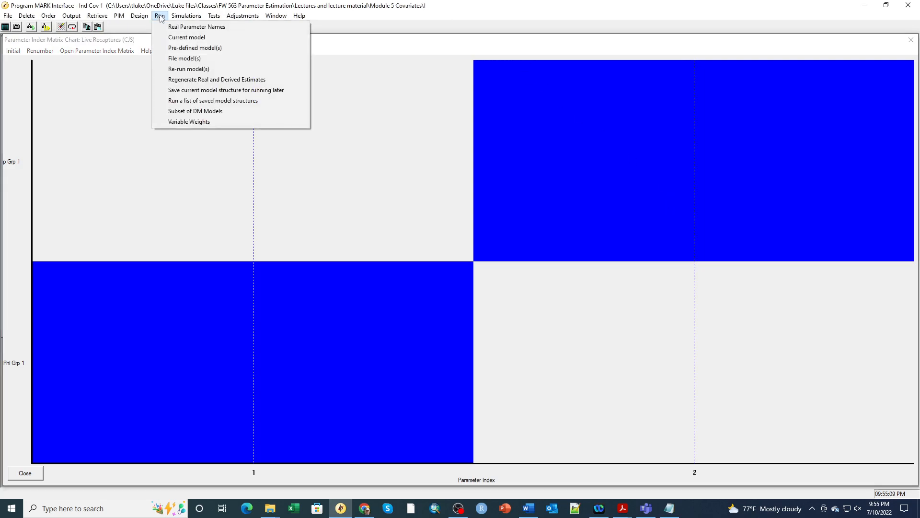
{"action": "left_click", "coordinate": [167, 41]}
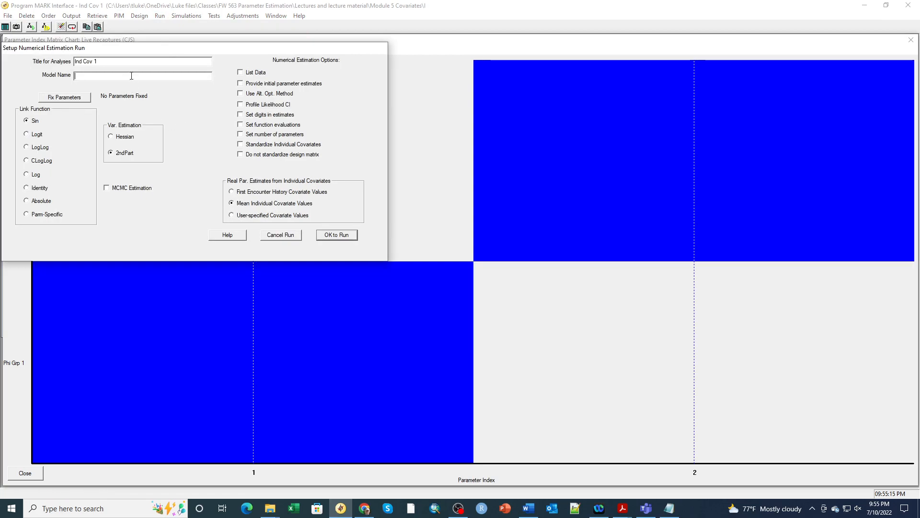
{"action": "type", "text": "Phi"}
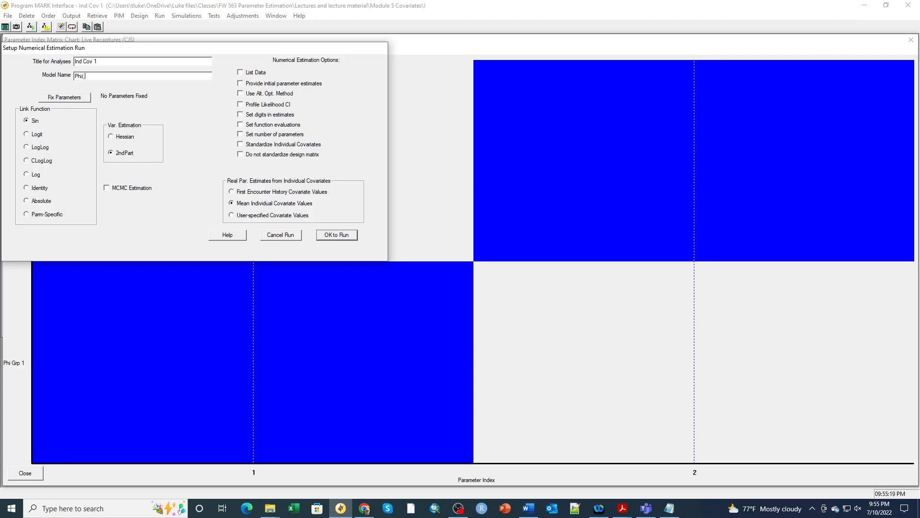
{"action": "type", "text": "(.)p("}
{"action": "type", "text": "."}
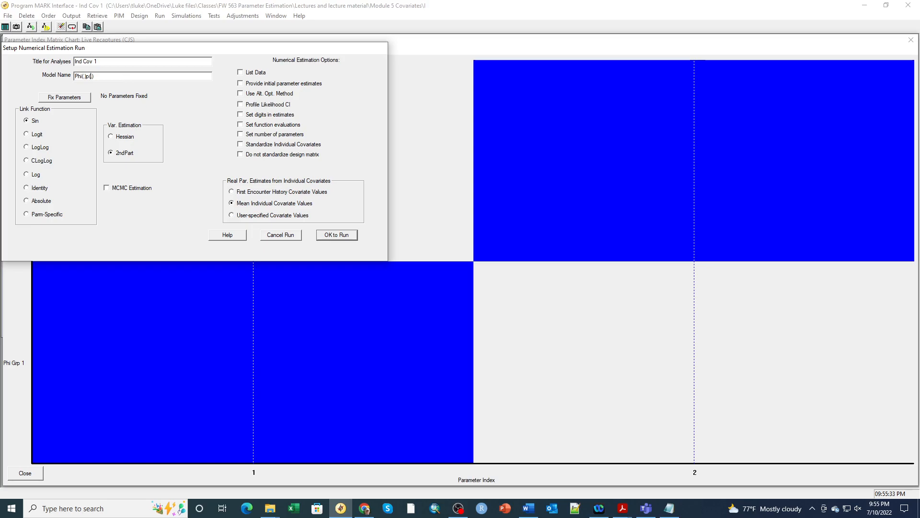
{"action": "left_click", "coordinate": [336, 235]}
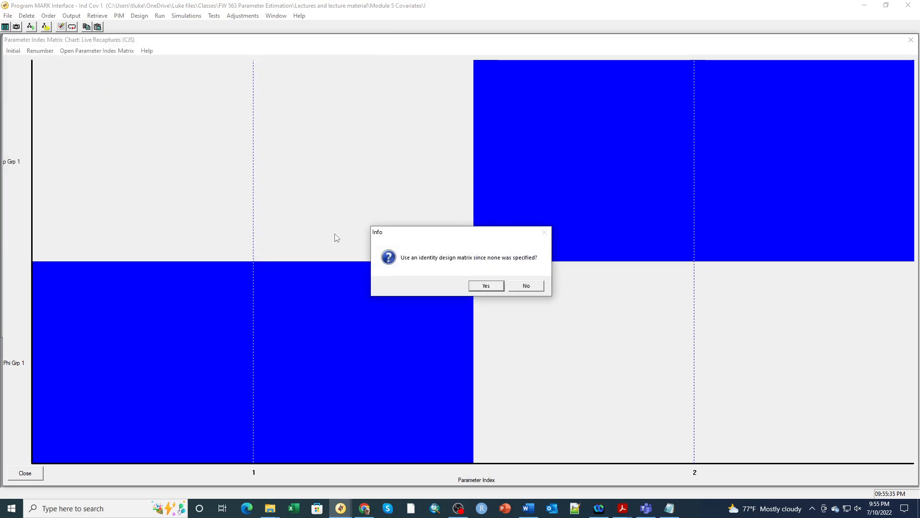
{"action": "left_click", "coordinate": [500, 288]}
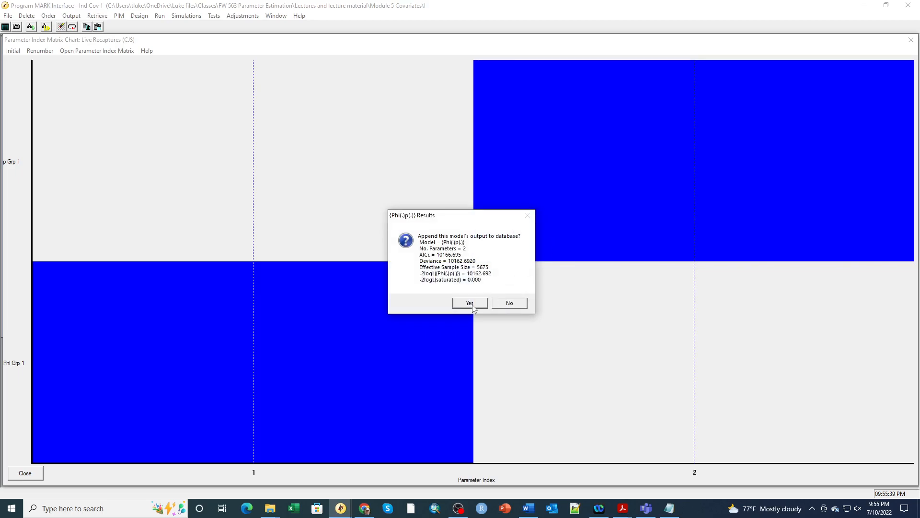
{"action": "left_click", "coordinate": [470, 304]}
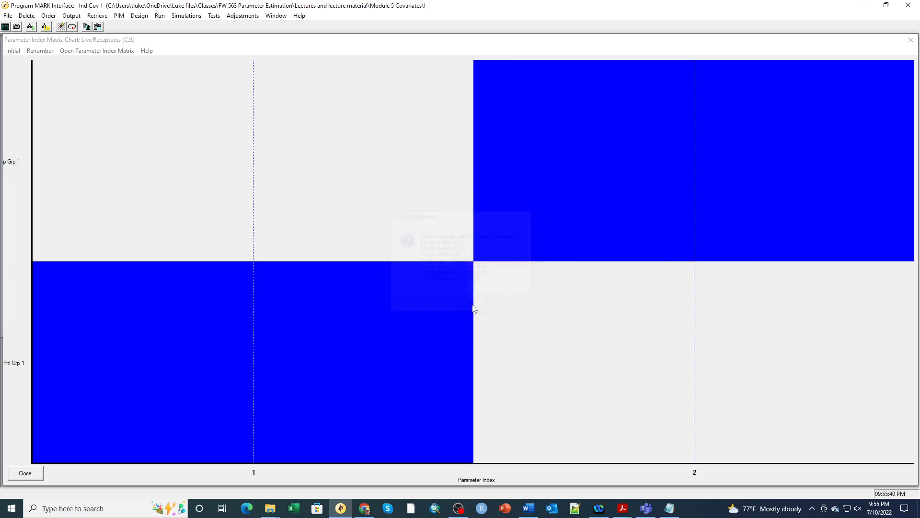
{"action": "left_click", "coordinate": [911, 40]}
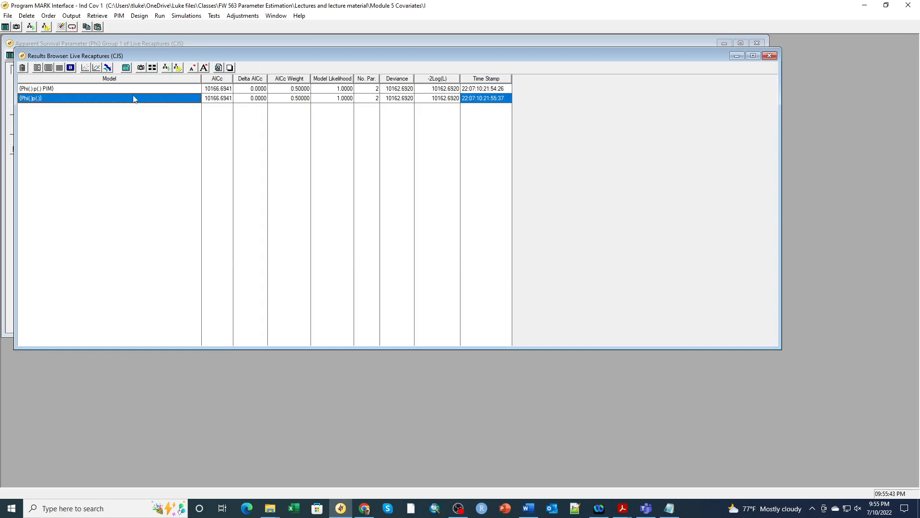
- Delete the pre-defined Phi(.)p(.) PIM model from the results and check the remaining model's parameter index matrix chart
{"action": "left_click", "coordinate": [53, 89]}
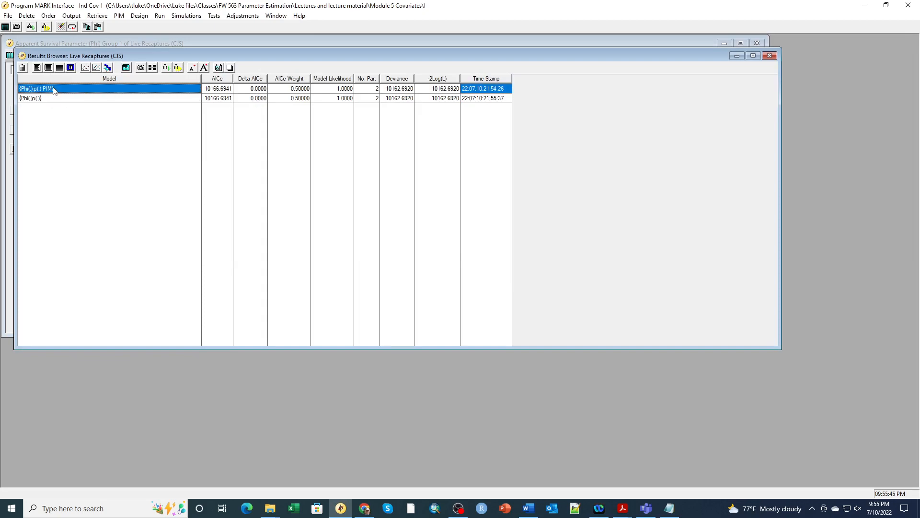
{"action": "right_click", "coordinate": [53, 90]}
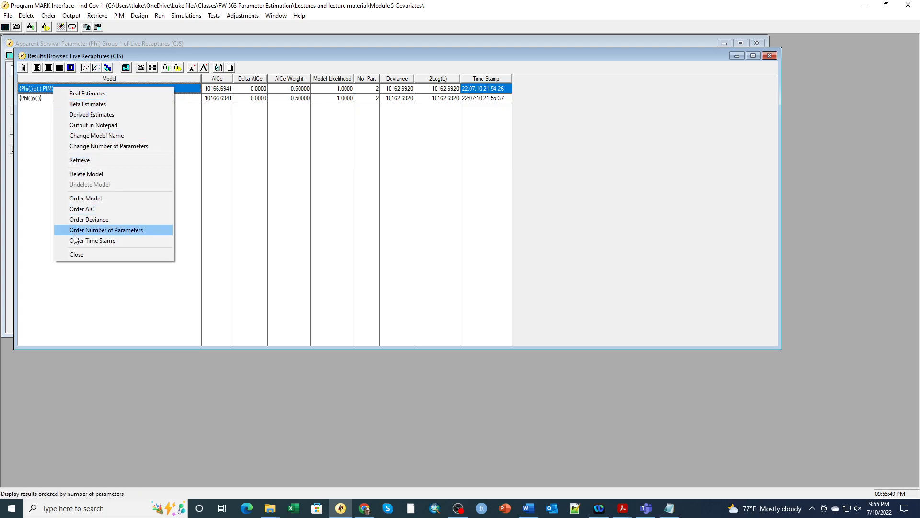
{"action": "left_click", "coordinate": [91, 174]}
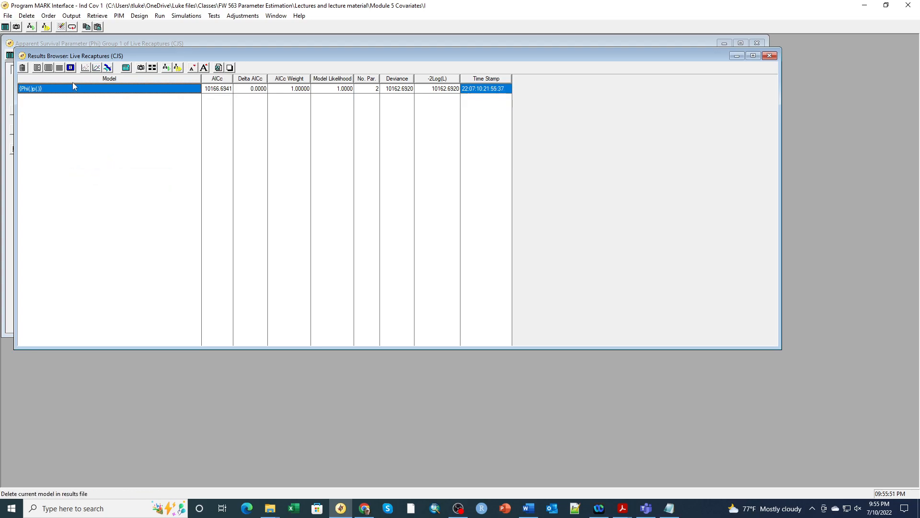
{"action": "left_click", "coordinate": [152, 68]}
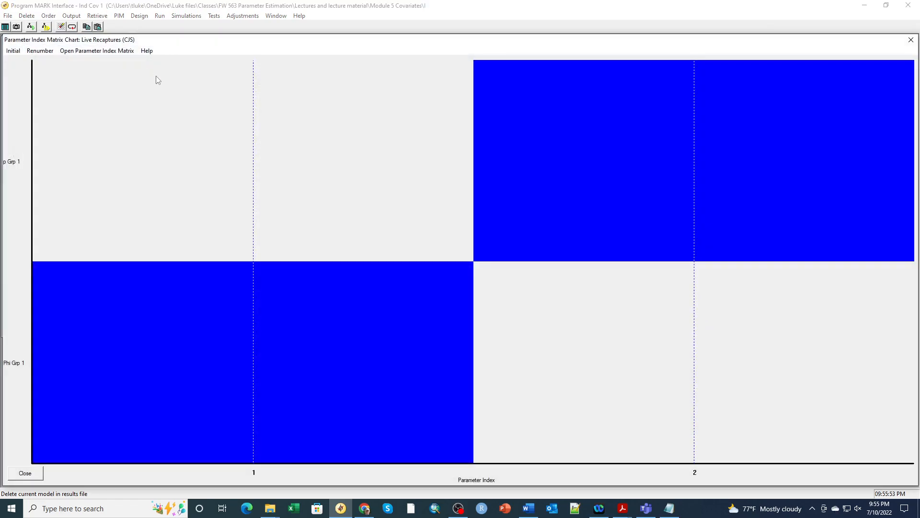
{"action": "left_click", "coordinate": [912, 39]}
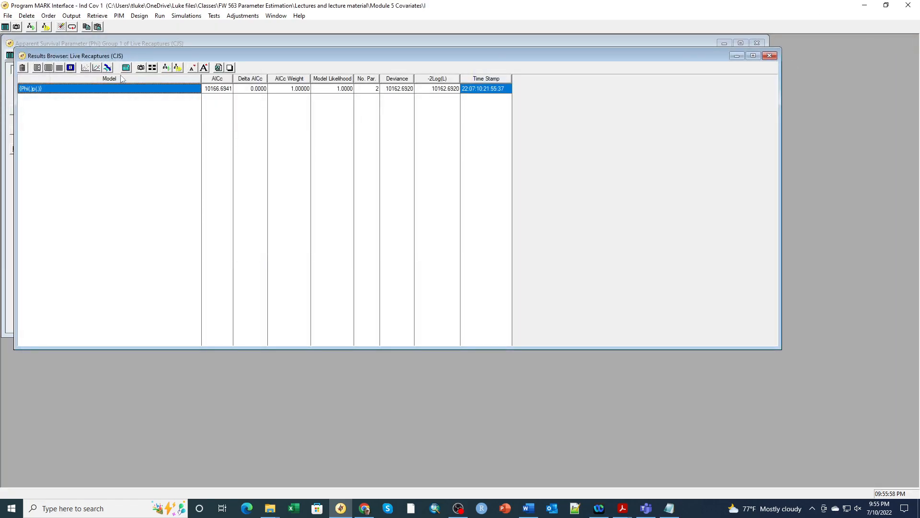
- Create a reduced design matrix with 4 covariate columns and place the parameter column between B3 and B4
{"action": "left_click", "coordinate": [143, 19]}
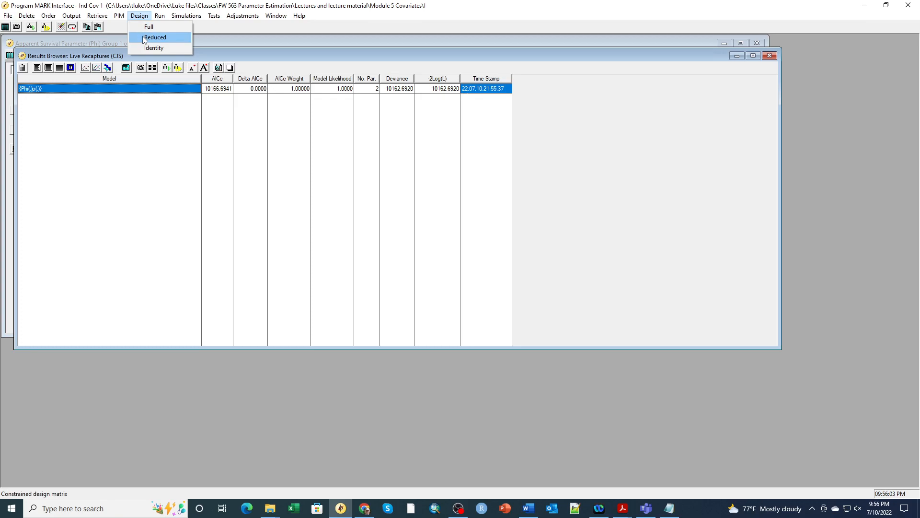
{"action": "left_click", "coordinate": [143, 38]}
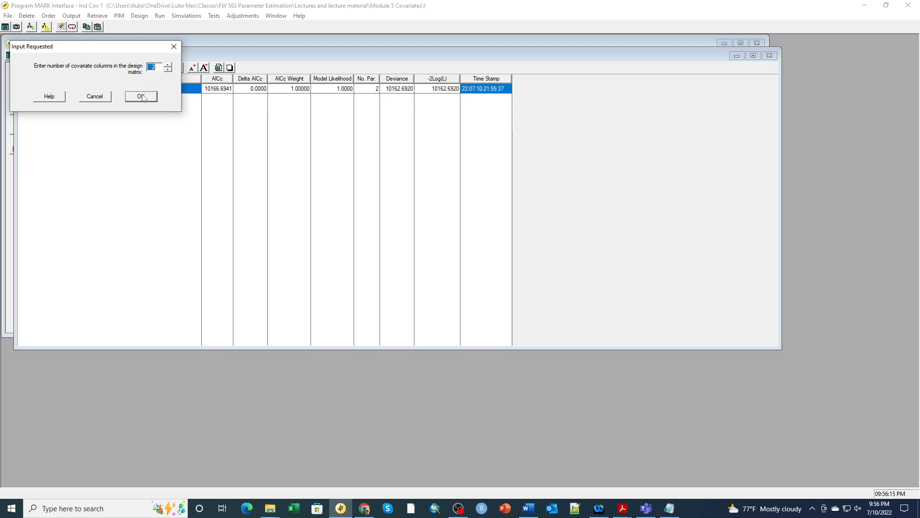
{"action": "type", "text": "4"}
{"action": "left_click", "coordinate": [144, 98]}
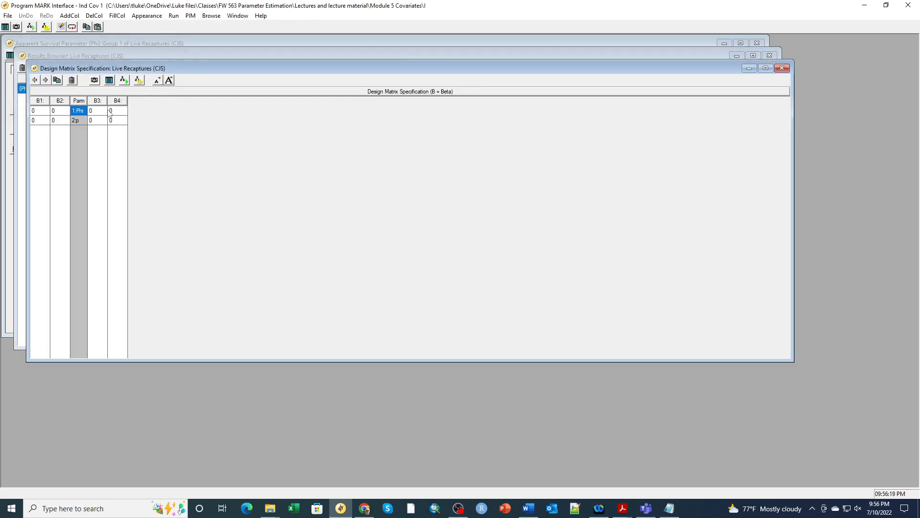
{"action": "left_click_drag", "start_coordinate": [81, 101], "coordinate": [109, 100]}
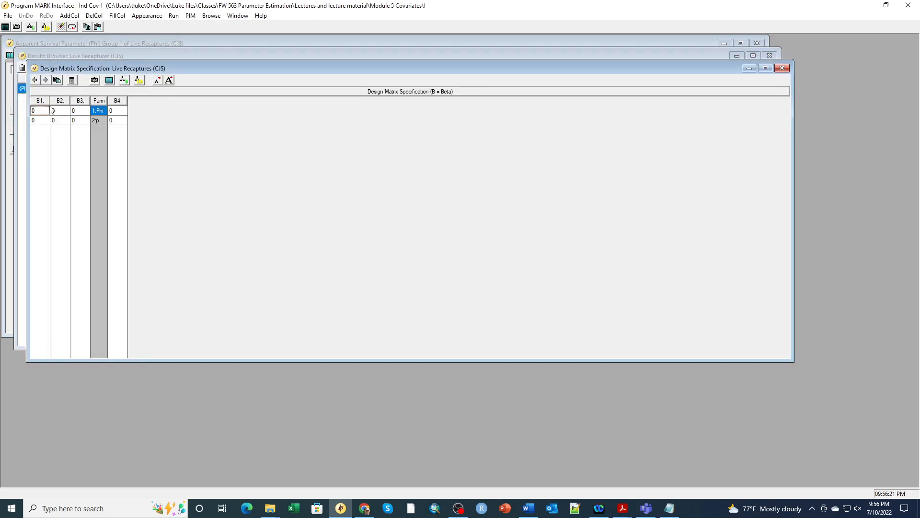
- In the Phi row of the design matrix, enter 1 in B1 and put the individual covariate Mass in B2
{"action": "type", "text": "1"}
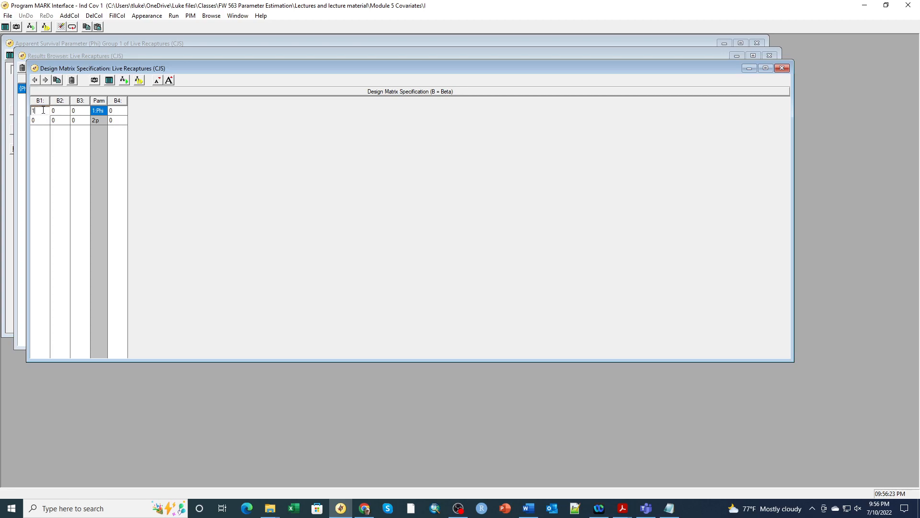
{"action": "left_click", "coordinate": [69, 113]}
{"action": "right_click", "coordinate": [66, 112]}
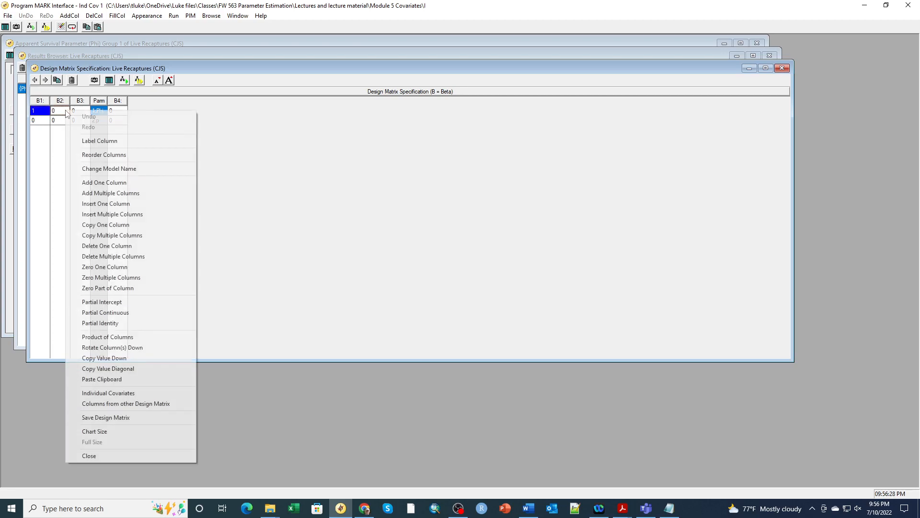
{"action": "left_click", "coordinate": [123, 393]}
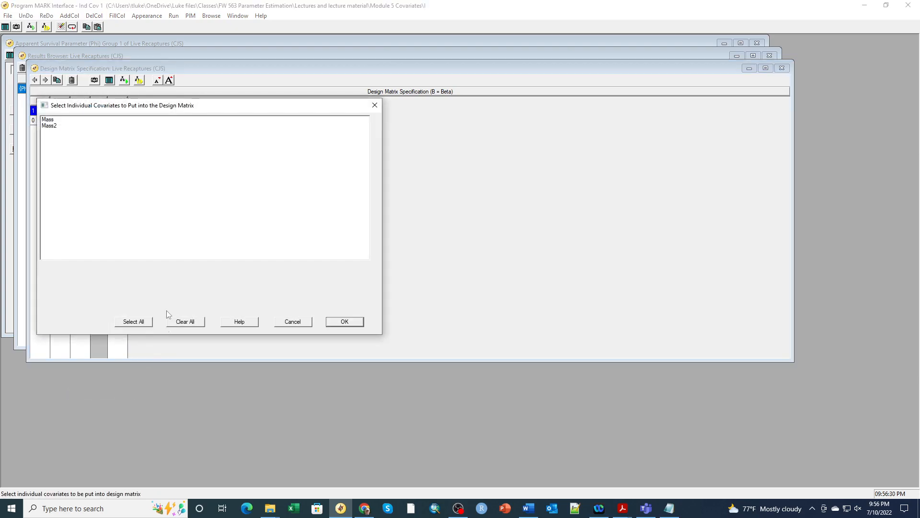
{"action": "left_click", "coordinate": [57, 120]}
{"action": "left_click", "coordinate": [339, 321]}
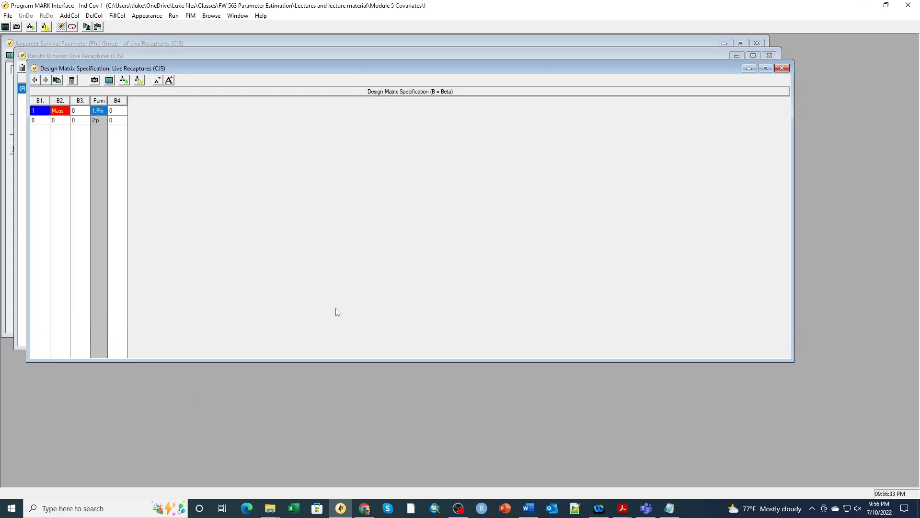
- Put the individual covariate Mass2 in B3 of the Phi row and enter 1 in B4 of the p row
{"action": "left_click", "coordinate": [77, 111]}
{"action": "right_click", "coordinate": [78, 112]}
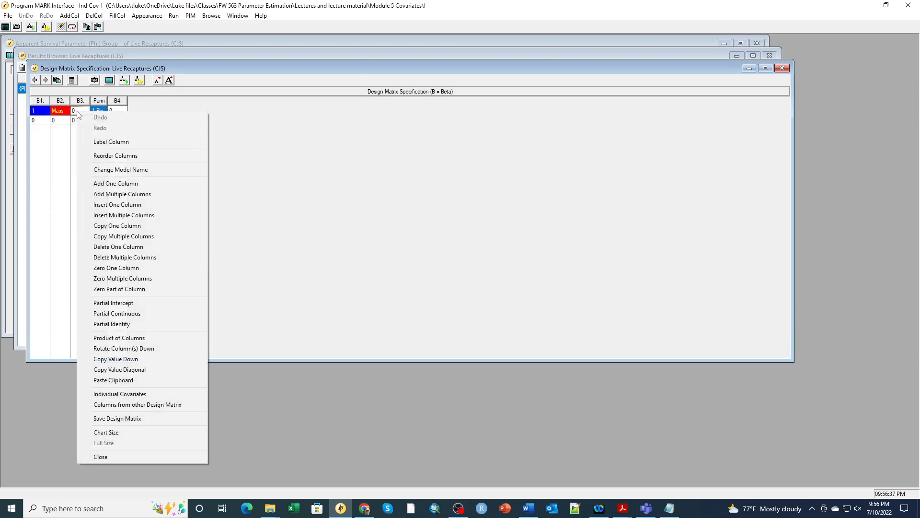
{"action": "left_click", "coordinate": [122, 394]}
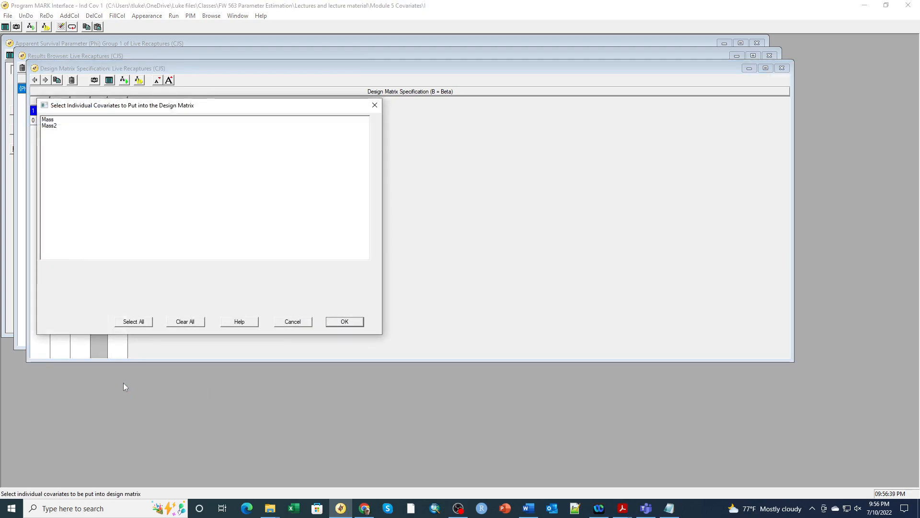
{"action": "left_click", "coordinate": [60, 126]}
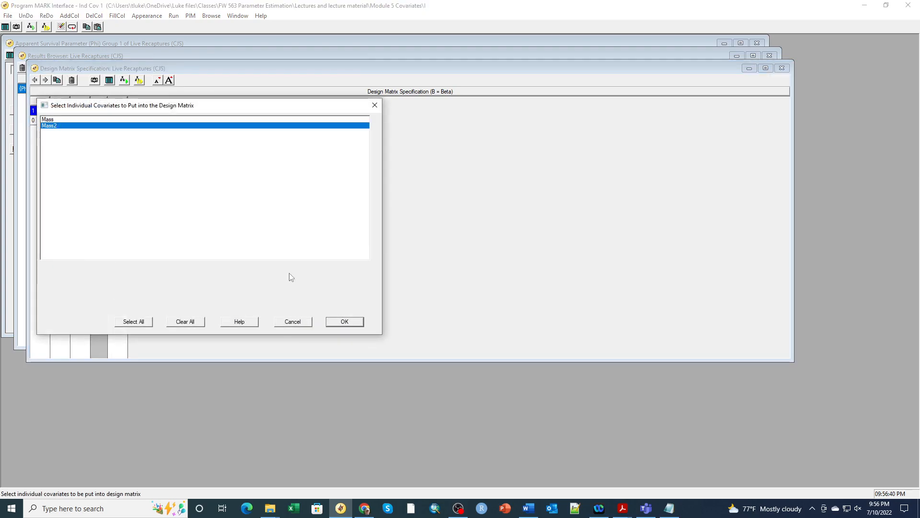
{"action": "left_click", "coordinate": [353, 322]}
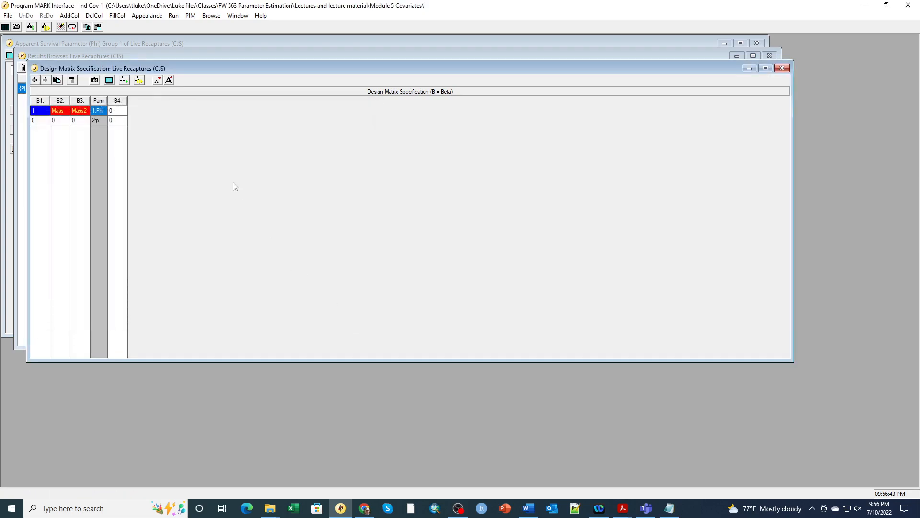
{"action": "left_click", "coordinate": [124, 123]}
{"action": "type", "text": "1"}
{"action": "key", "text": "Return"}
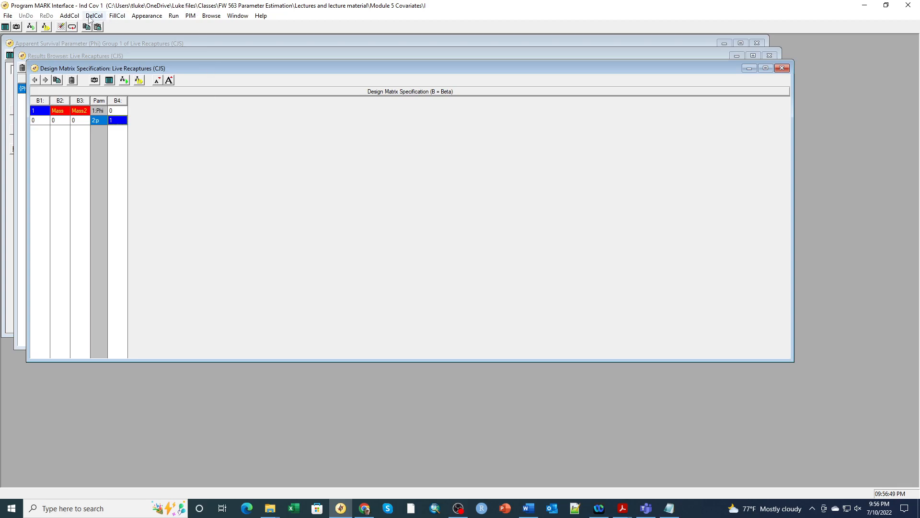
- Run the design matrix model as Phi(mass.mass2)p(.) with the Logit link and append its output to the results database
{"action": "left_click", "coordinate": [174, 16]}
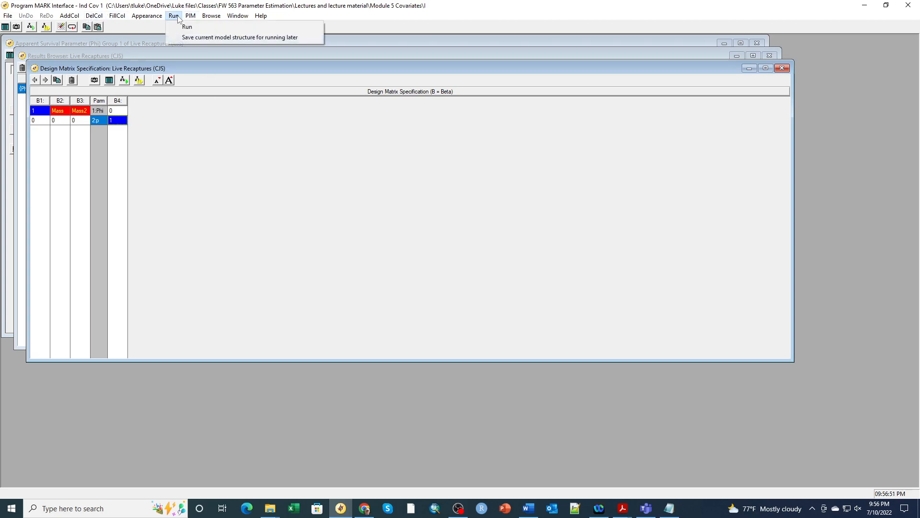
{"action": "left_click", "coordinate": [187, 30]}
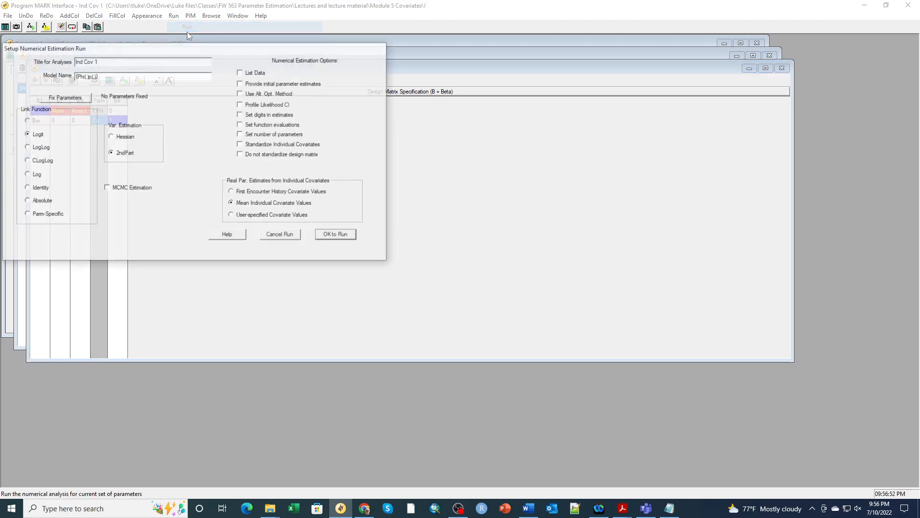
{"action": "left_click", "coordinate": [88, 78]}
{"action": "left_click", "coordinate": [88, 77]}
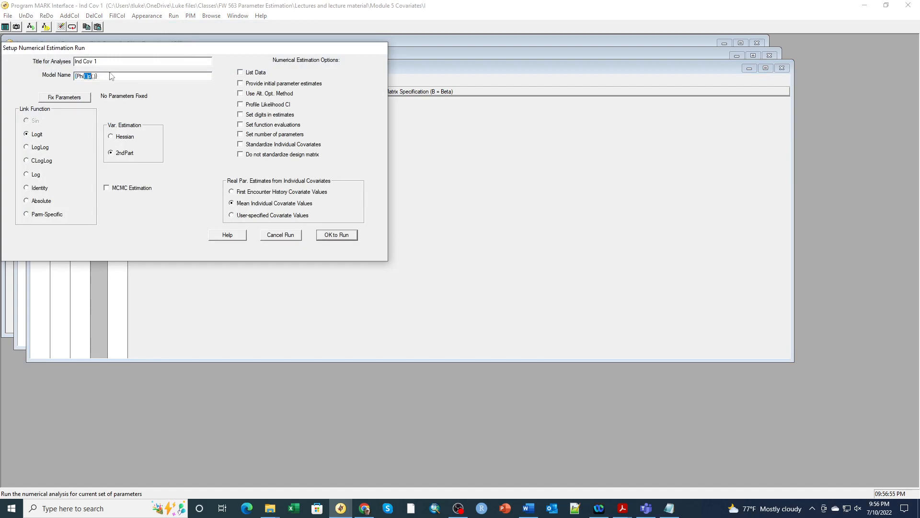
{"action": "key", "text": "Left"}
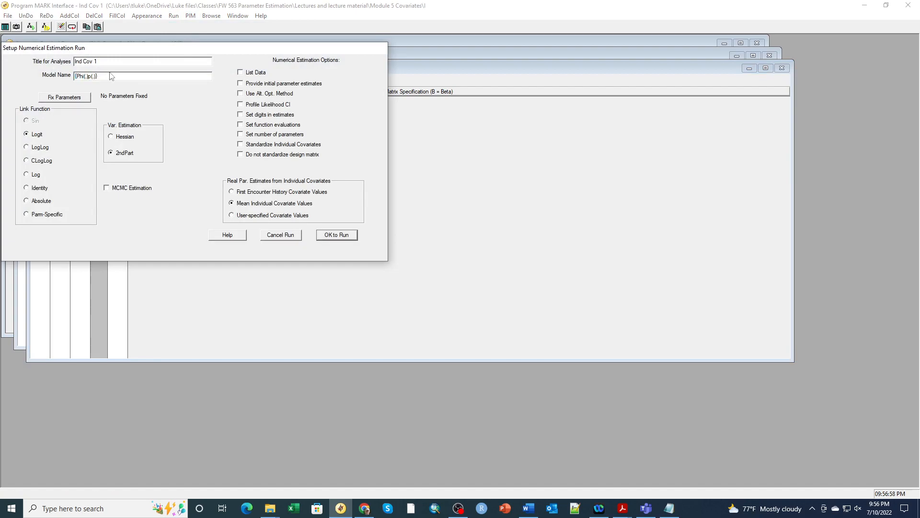
{"action": "type", "text": "mass.mass2"}
{"action": "left_click", "coordinate": [340, 235]}
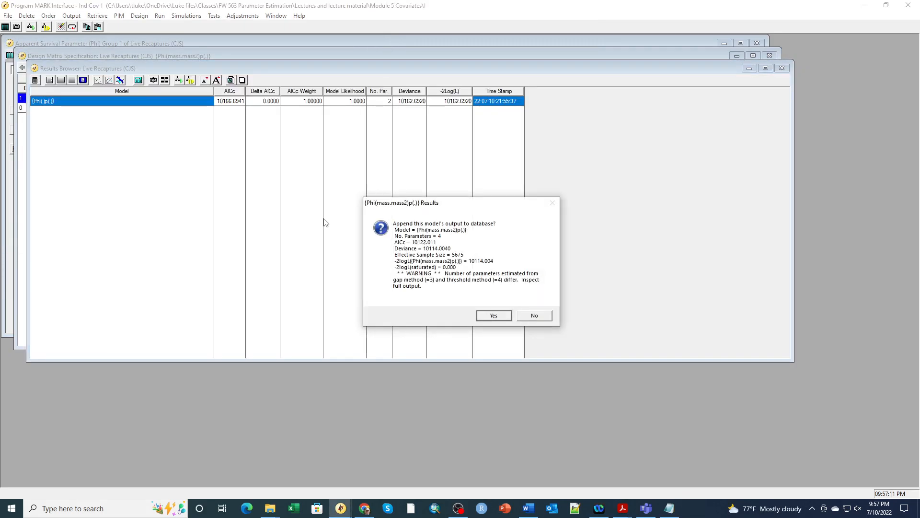
{"action": "left_click", "coordinate": [500, 319]}
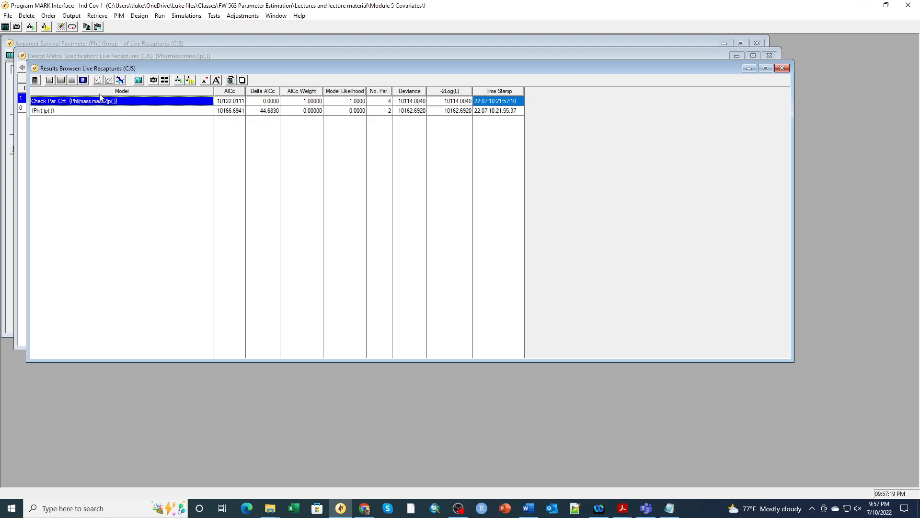
- View the beta estimates of the Phi(mass.mass2)p(.) model, and plot Phi against the individual covariate Mass
{"action": "left_click", "coordinate": [61, 80]}
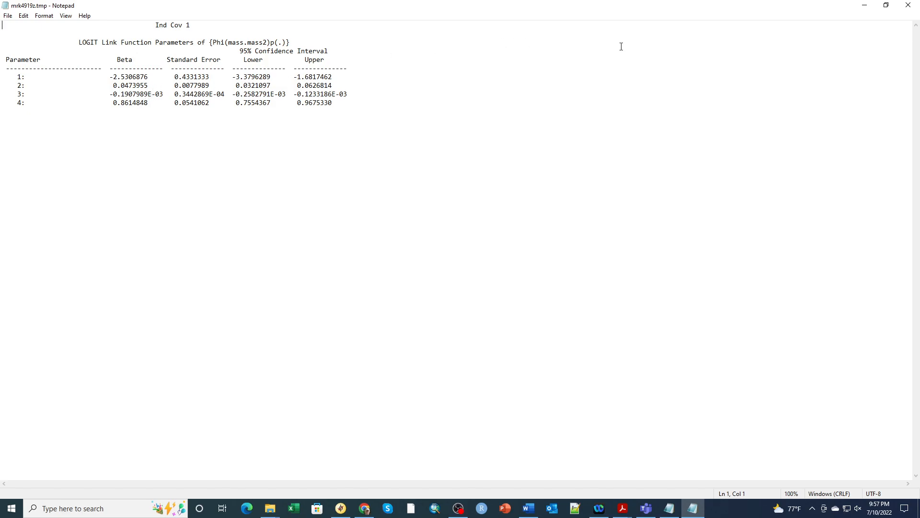
{"action": "left_click", "coordinate": [908, 6]}
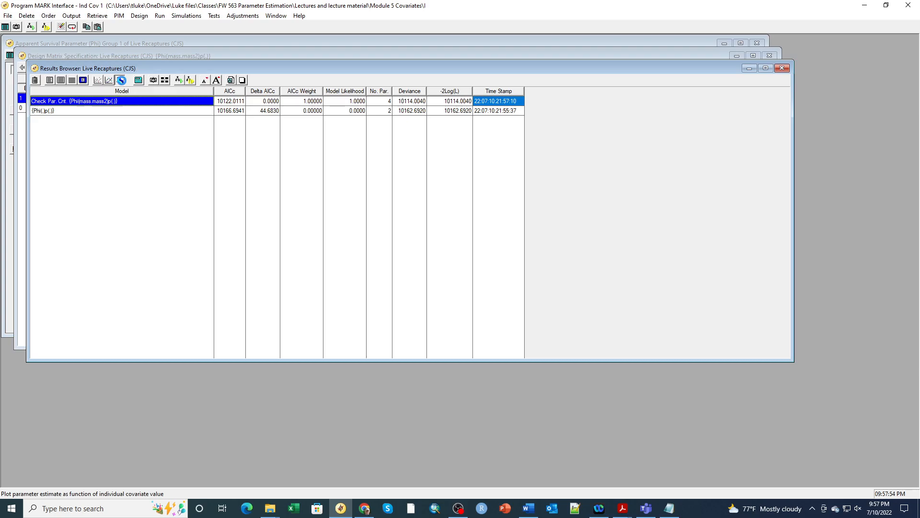
{"action": "left_click", "coordinate": [121, 80]}
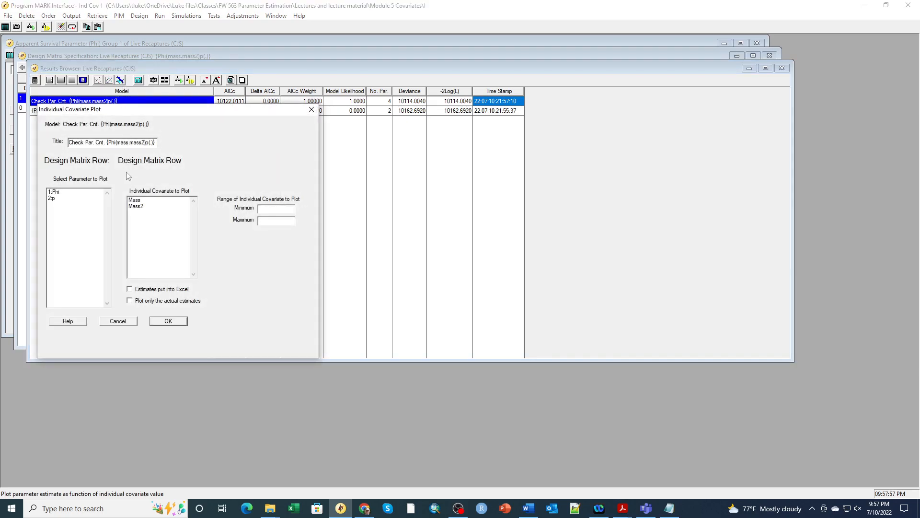
{"action": "left_click", "coordinate": [58, 192]}
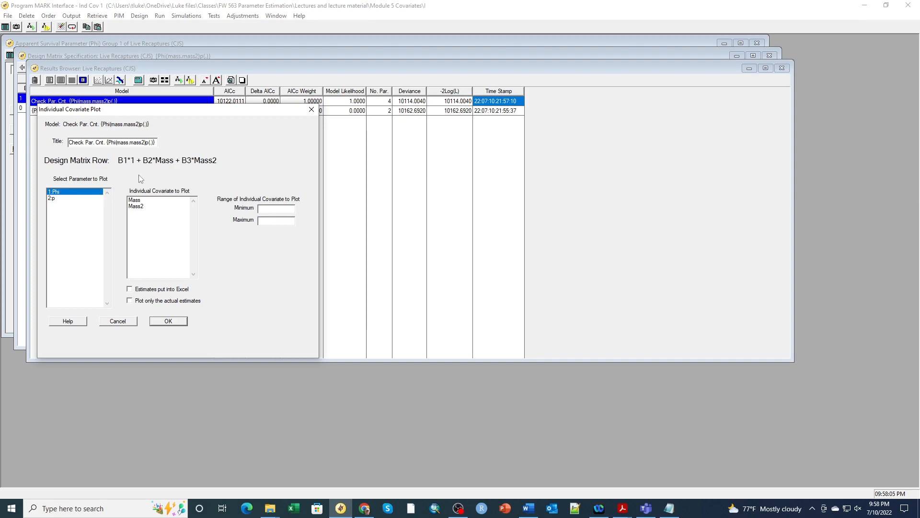
{"action": "left_click", "coordinate": [143, 200]}
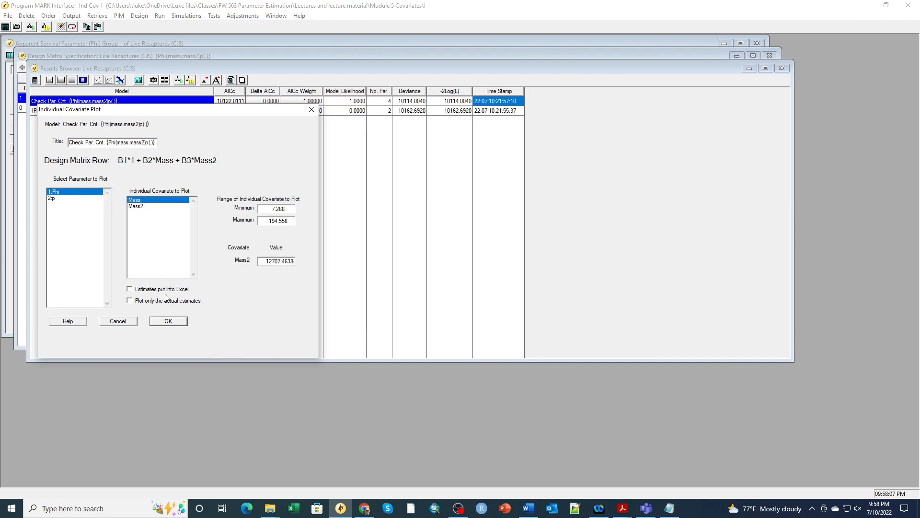
{"action": "left_click", "coordinate": [172, 324]}
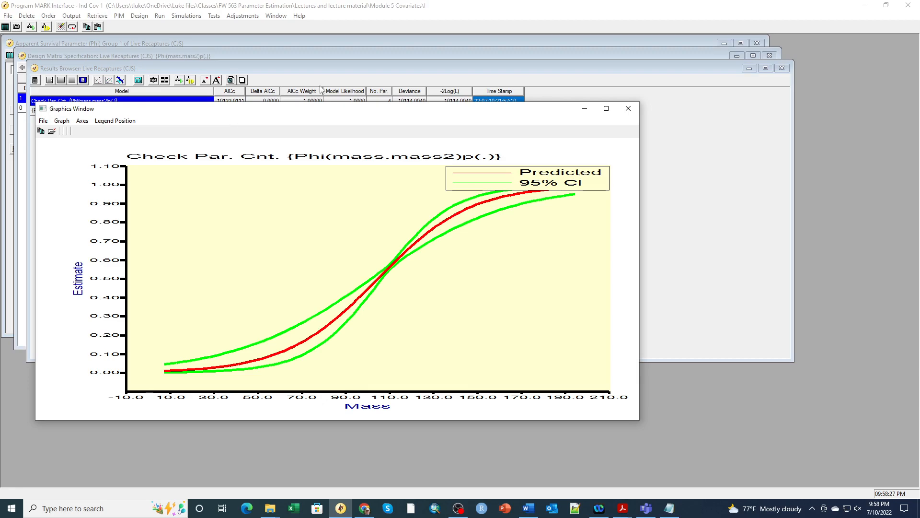
{"action": "left_click", "coordinate": [628, 110]}
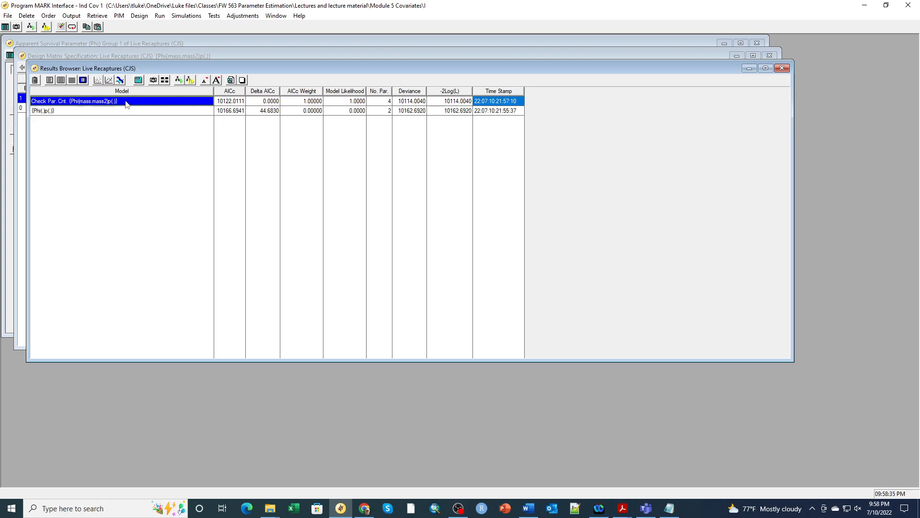
- Retrieve the Phi(mass.mass2)p(.) model, replace Mass2 in B3 of its design matrix with power(Mass,2), and widen that column to fit
{"action": "left_click", "coordinate": [164, 80]}
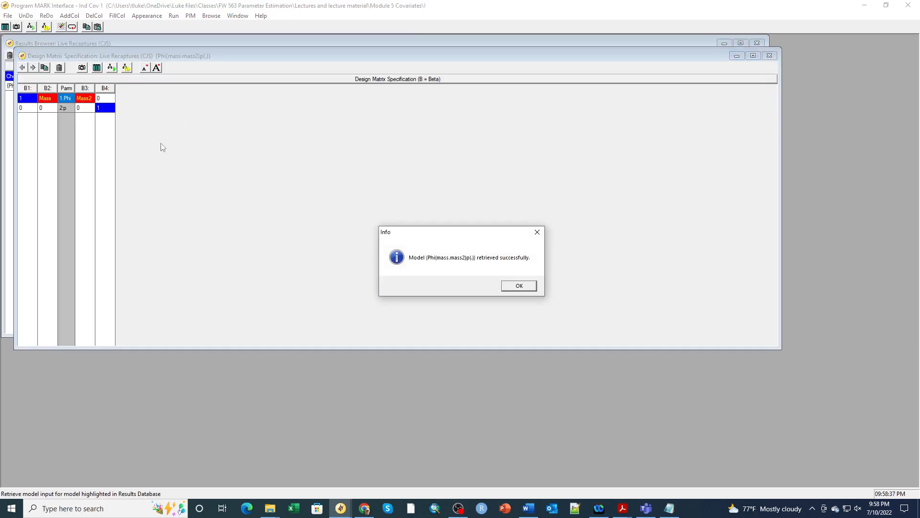
{"action": "left_click", "coordinate": [532, 287]}
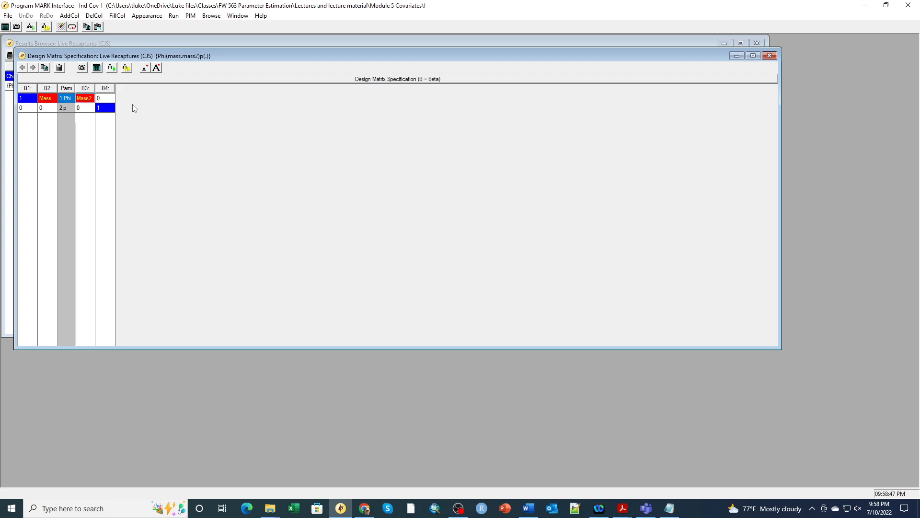
{"action": "type", "text": "pow"}
{"action": "type", "text": "e"}
{"action": "type", "text": "r(Ma"}
{"action": "type", "text": "ss"}
{"action": "type", "text": ",2"}
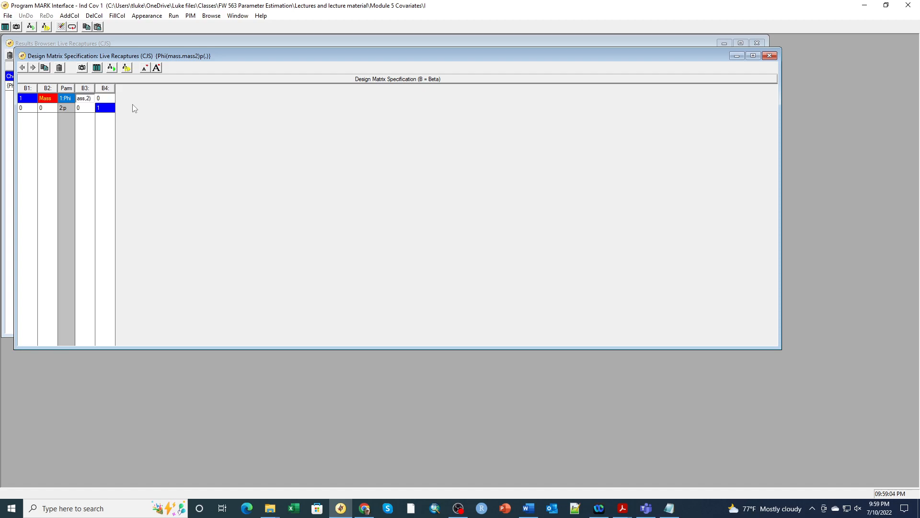
{"action": "key", "text": "Return"}
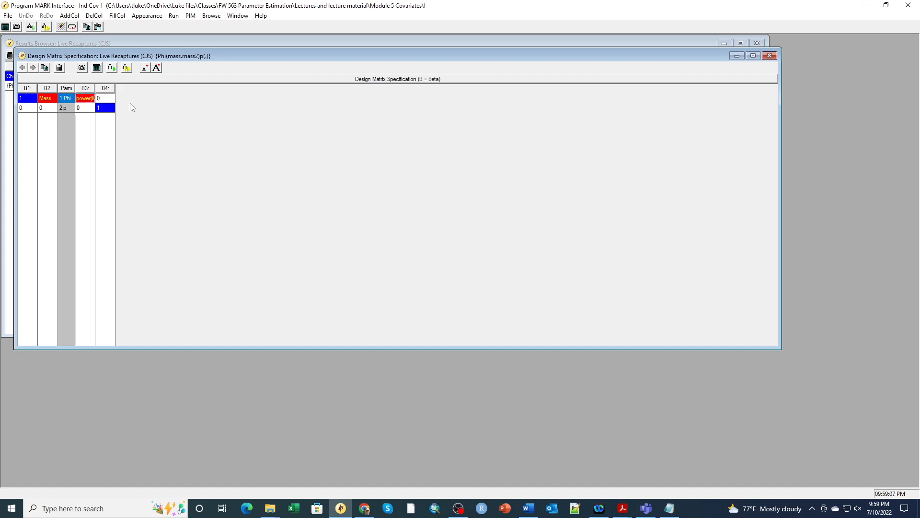
{"action": "left_click_drag", "start_coordinate": [96, 87], "coordinate": [114, 87]}
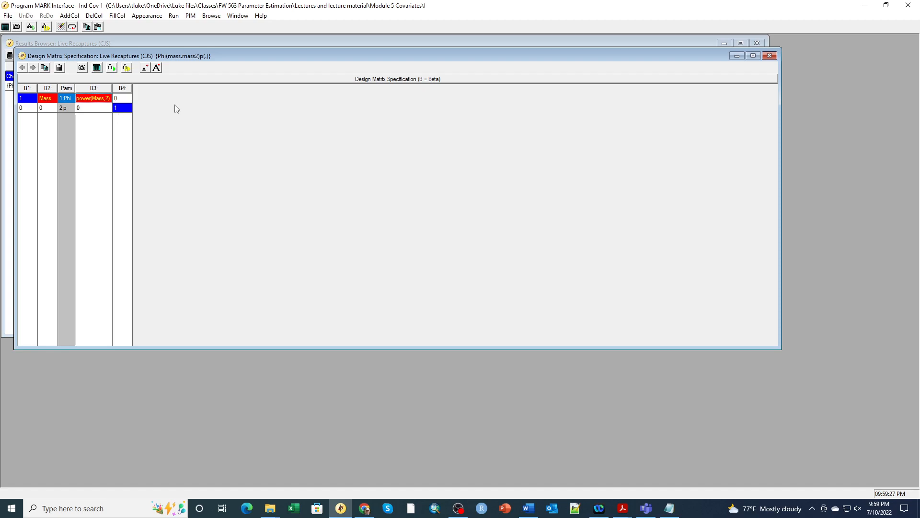
- Run the modified model as Phi(mass.mass2)p(.)power with the Logit link and append its output to the results database
{"action": "left_click", "coordinate": [175, 17]}
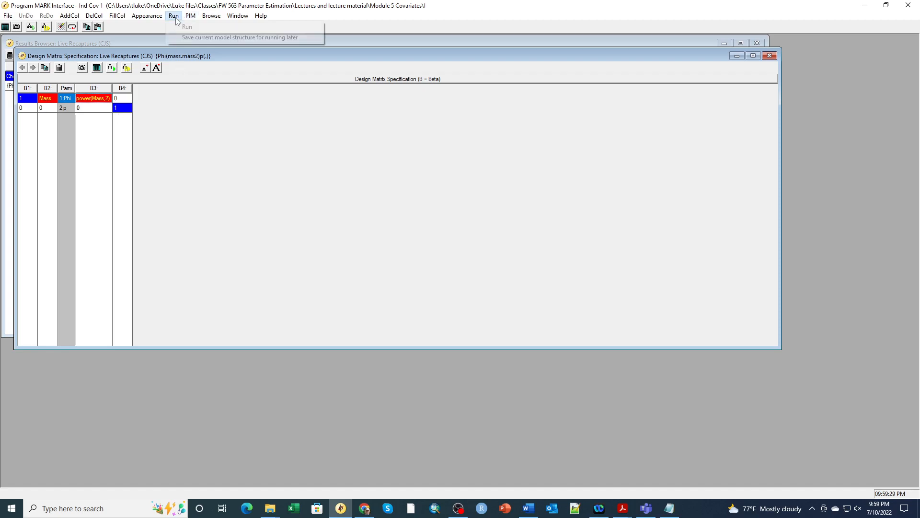
{"action": "left_click", "coordinate": [186, 26]}
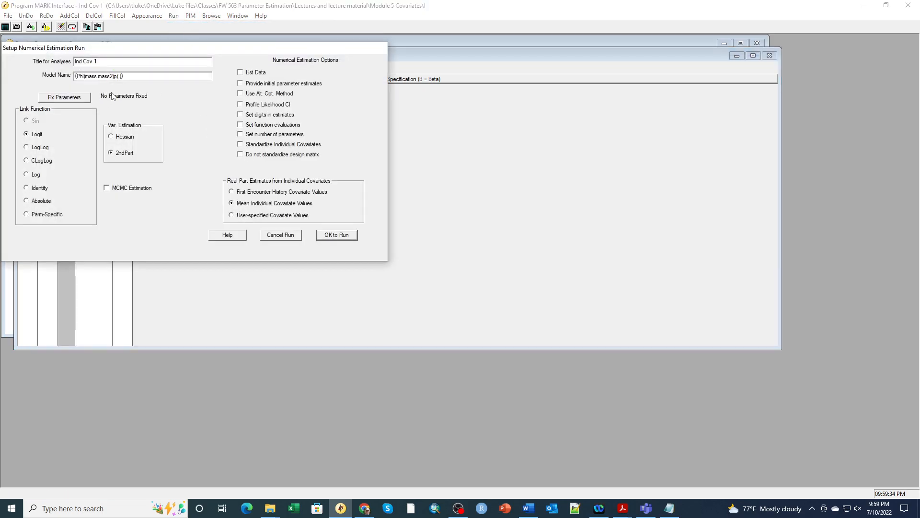
{"action": "left_click", "coordinate": [123, 76]}
{"action": "left_click", "coordinate": [145, 77]}
{"action": "type", "text": "power"}
{"action": "left_click", "coordinate": [334, 236]}
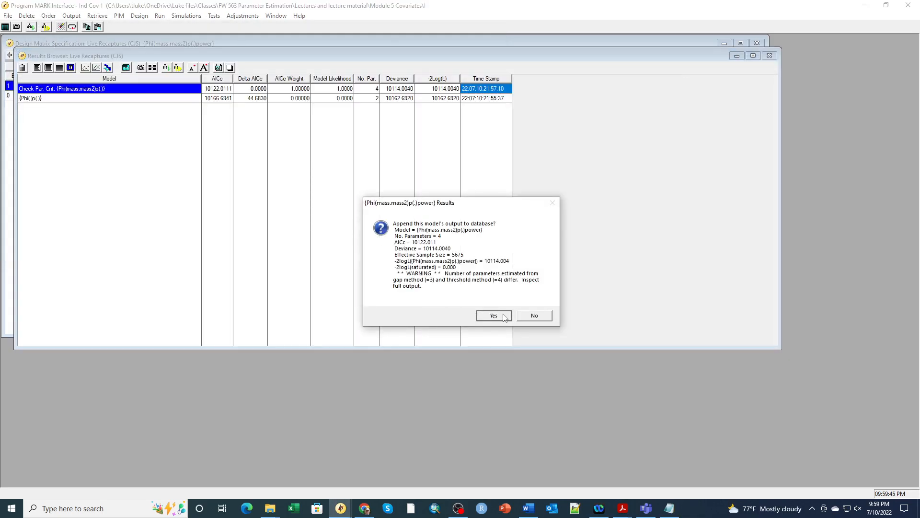
{"action": "left_click", "coordinate": [493, 316]}
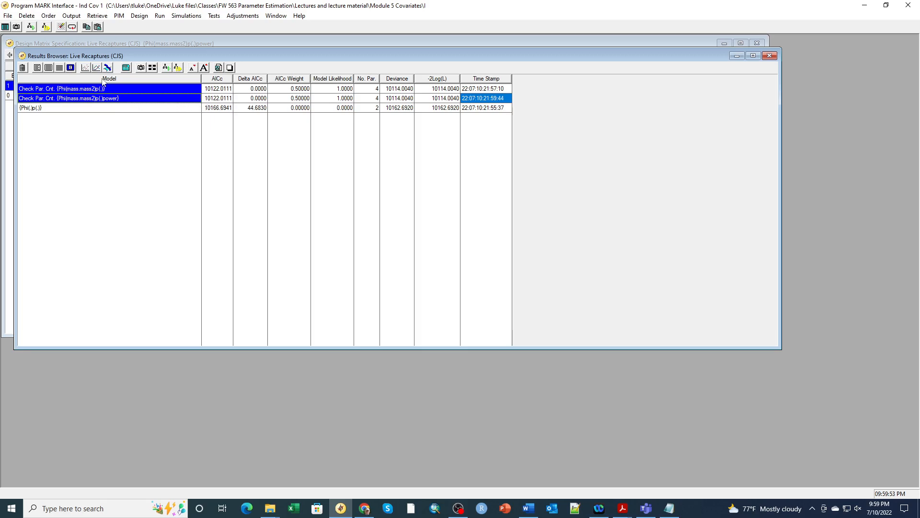
- View the real and beta parameter estimates of the Phi(mass.mass2)p(.)power model
{"action": "left_click", "coordinate": [60, 68]}
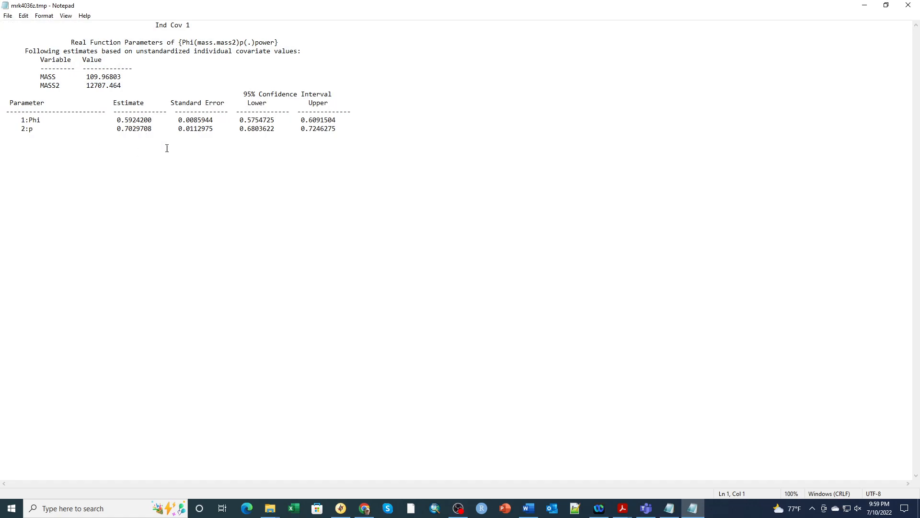
{"action": "left_click", "coordinate": [908, 5]}
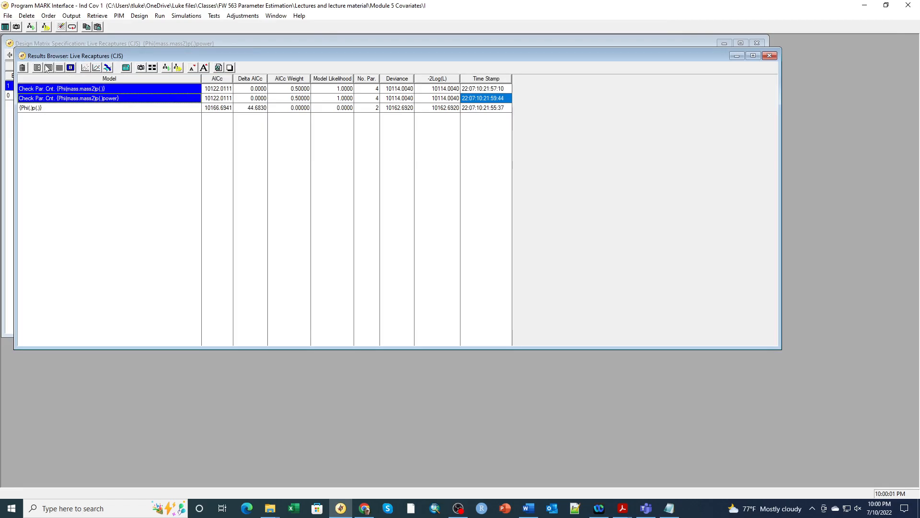
{"action": "left_click", "coordinate": [48, 67]}
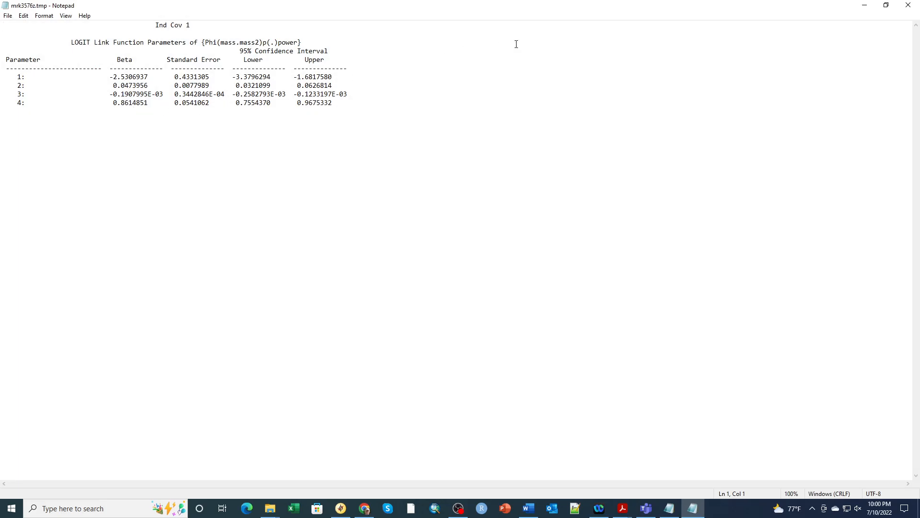
{"action": "left_click", "coordinate": [908, 4]}
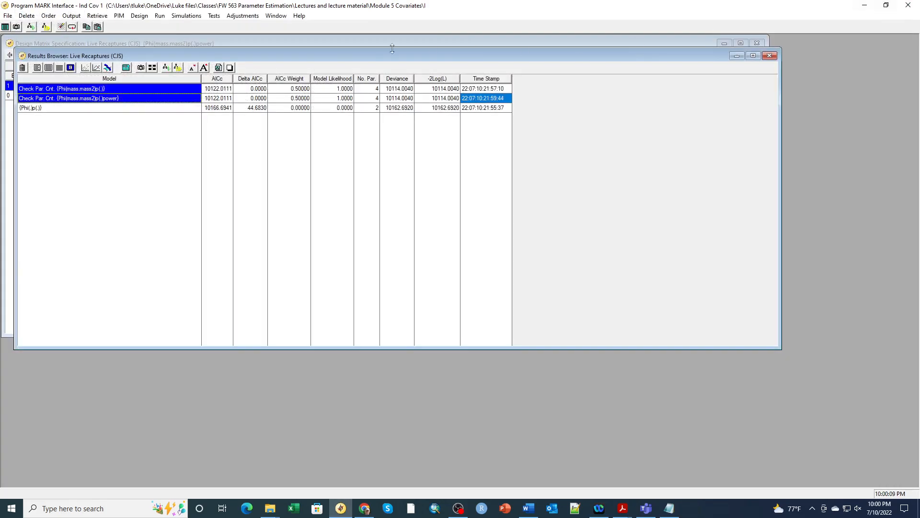
- View the beta estimates of the Phi(mass.mass2)p(.)power model, and plot its Phi against the individual covariate Mass
{"action": "left_click", "coordinate": [48, 67]}
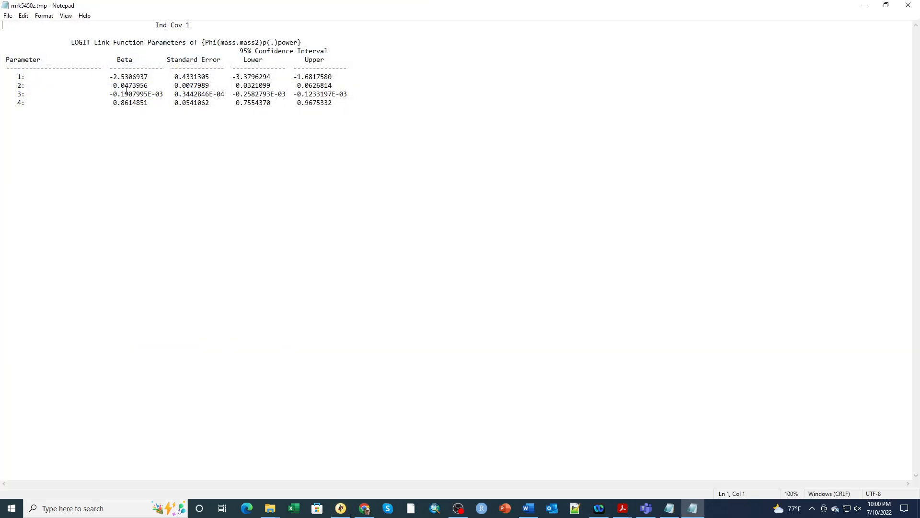
{"action": "left_click", "coordinate": [909, 5]}
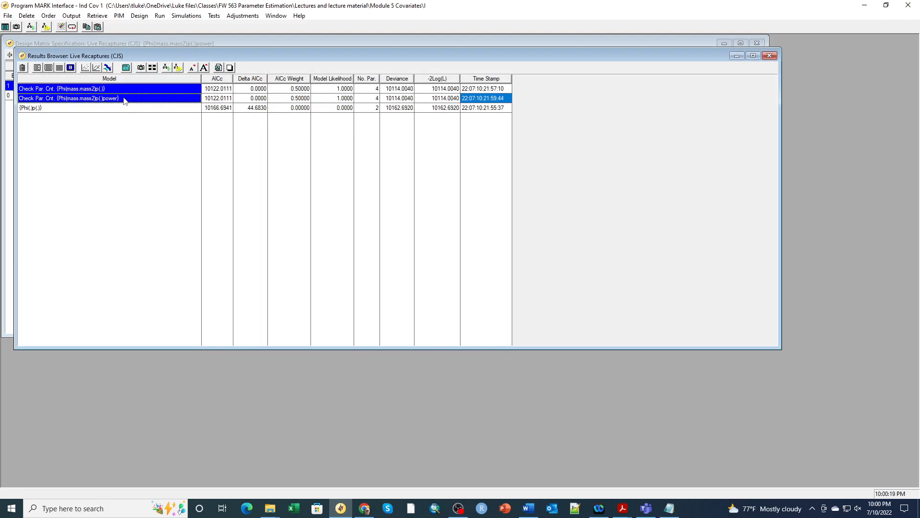
{"action": "left_click", "coordinate": [108, 68]}
{"action": "left_click", "coordinate": [52, 180]}
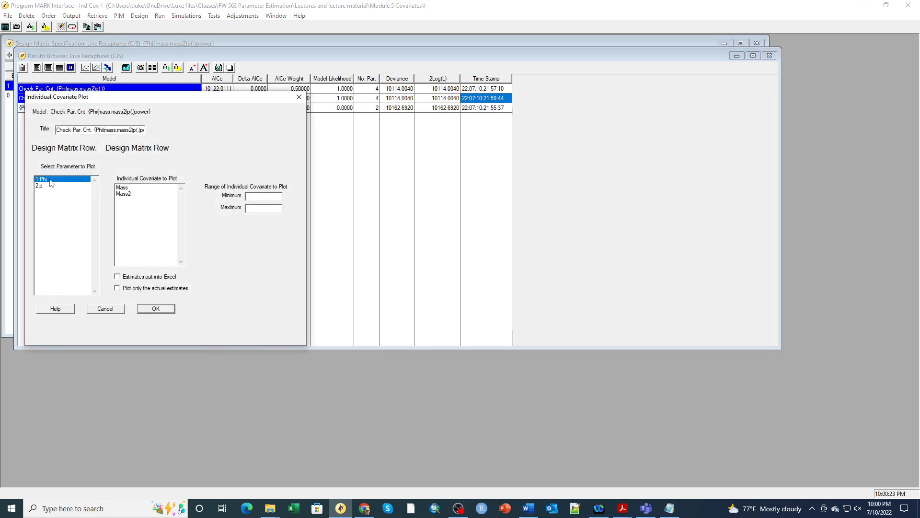
{"action": "left_click", "coordinate": [133, 188]}
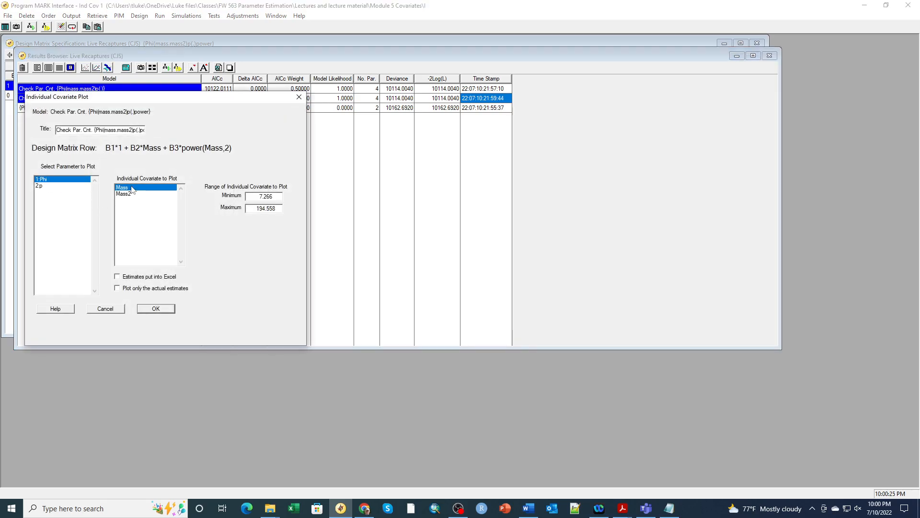
{"action": "left_click", "coordinate": [154, 310]}
{"action": "left_click", "coordinate": [154, 309]}
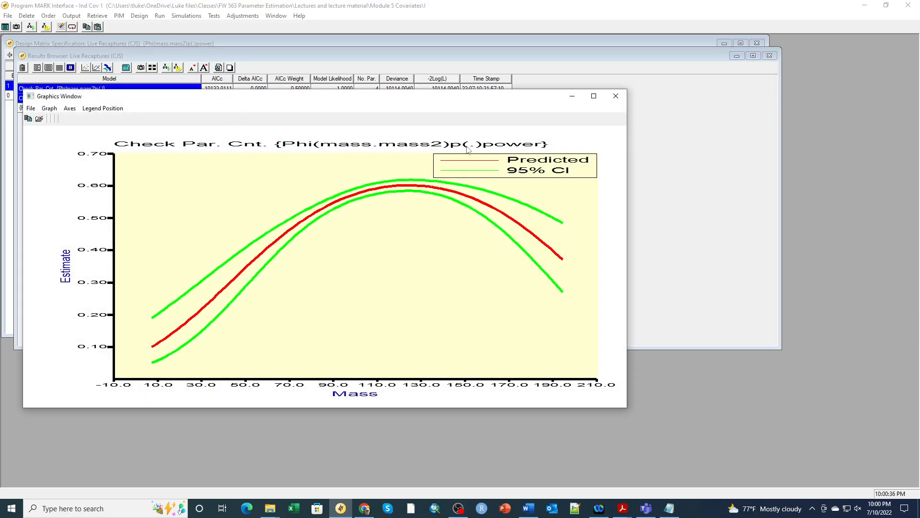
{"action": "left_click_drag", "start_coordinate": [305, 97], "coordinate": [460, 166]}
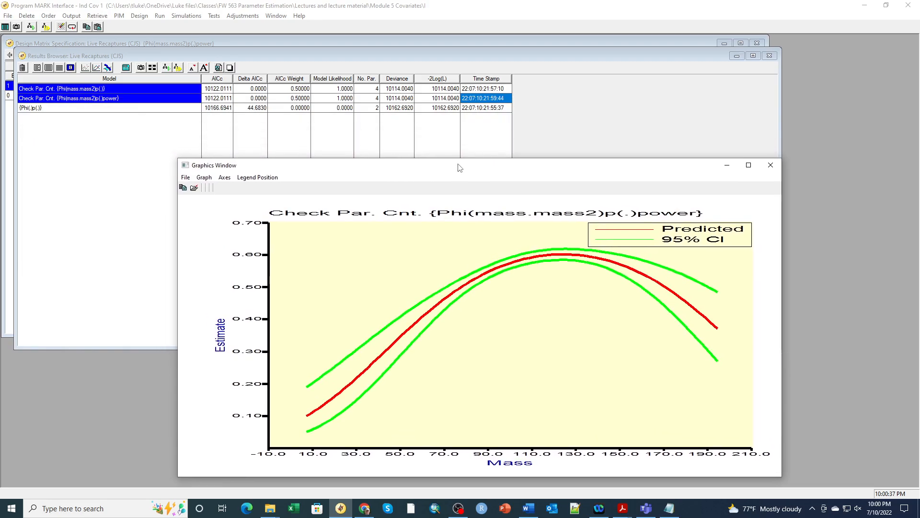
{"action": "left_click", "coordinate": [770, 165]}
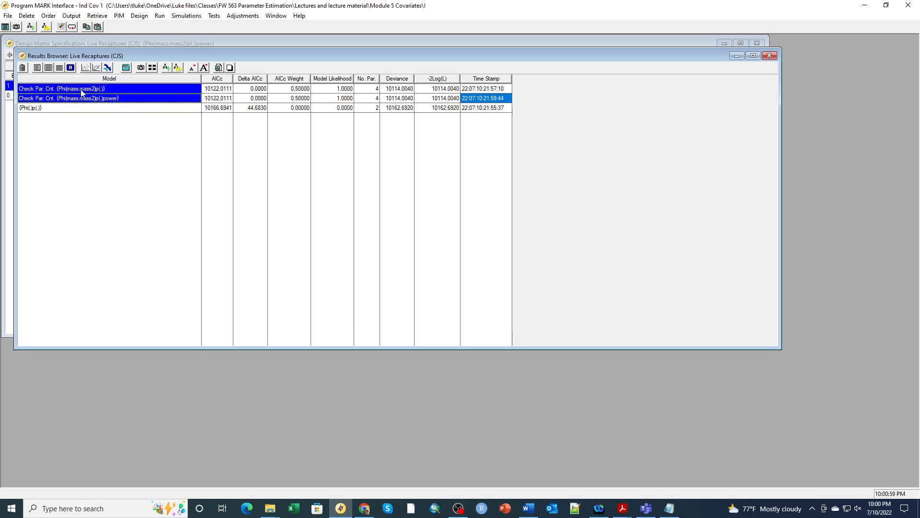
- Retrieve Phi(mass.mass2)p(.)power, rerun it with First Encounter History Covariate Values as Phi(mass.mass2)p(.)power 1st encounter, and append its output to the database
{"action": "left_click", "coordinate": [152, 68]}
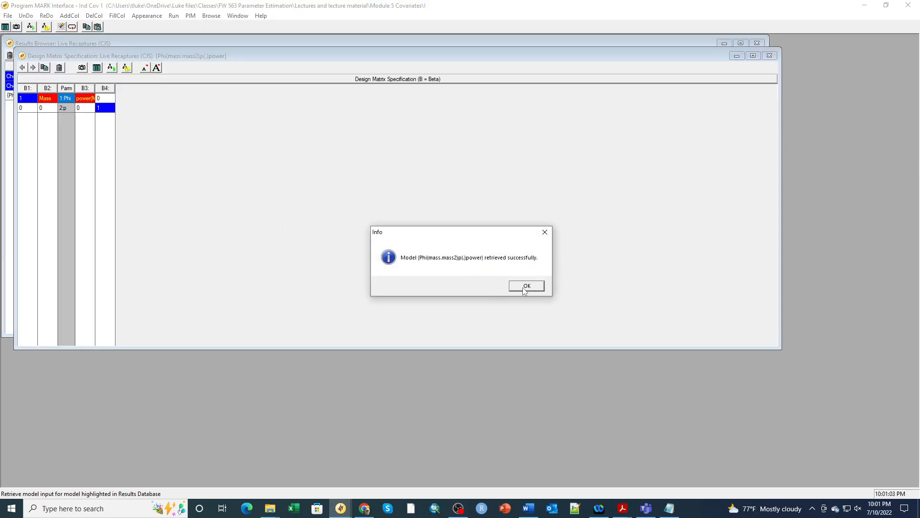
{"action": "left_click", "coordinate": [526, 286]}
{"action": "left_click", "coordinate": [174, 16]}
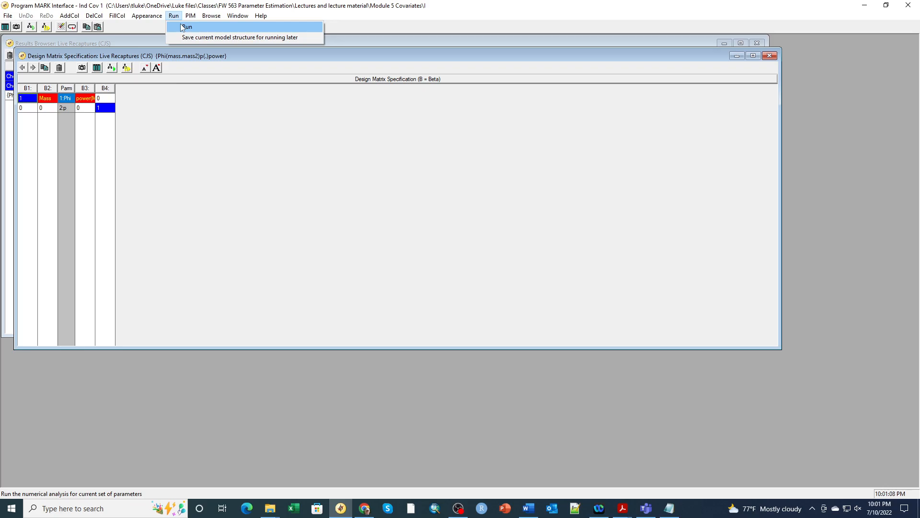
{"action": "left_click", "coordinate": [183, 27]}
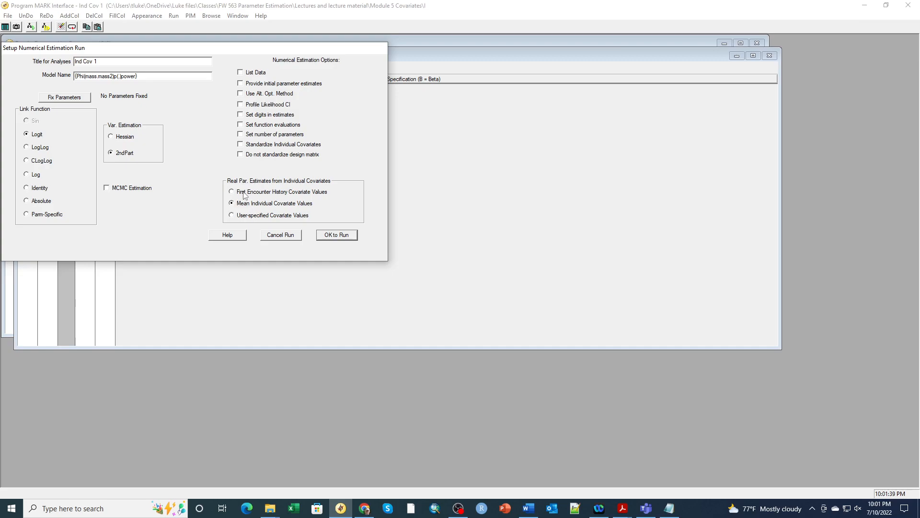
{"action": "left_click", "coordinate": [232, 202]}
{"action": "double_click", "coordinate": [135, 76]}
{"action": "left_click", "coordinate": [136, 76]}
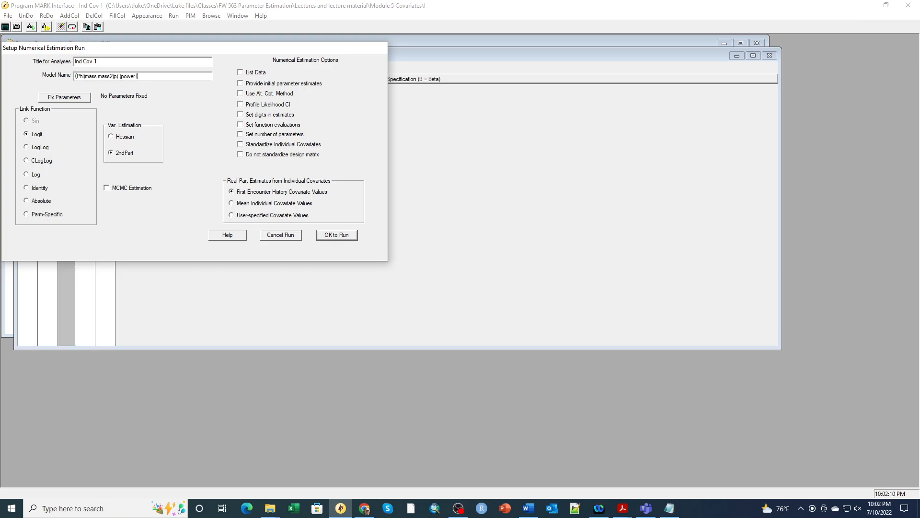
{"action": "type", "text": "1st encounter"}
{"action": "left_click", "coordinate": [337, 235]}
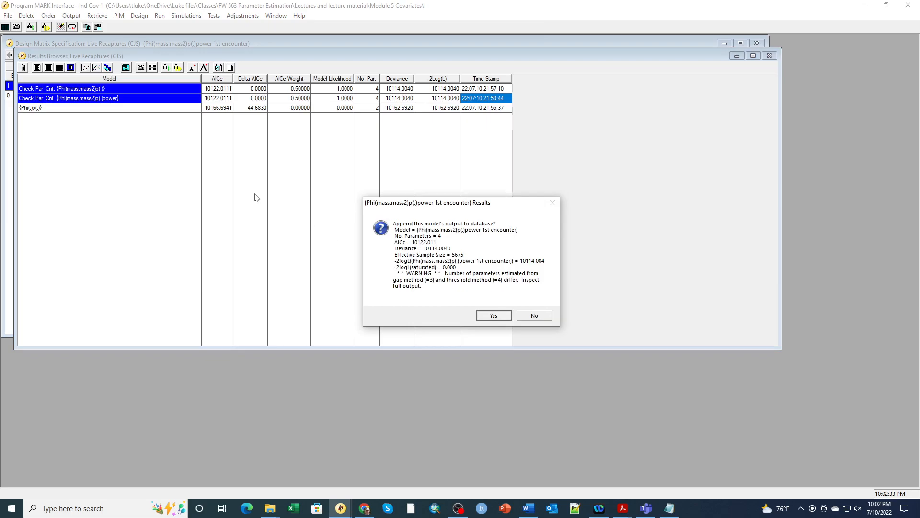
{"action": "left_click", "coordinate": [492, 316]}
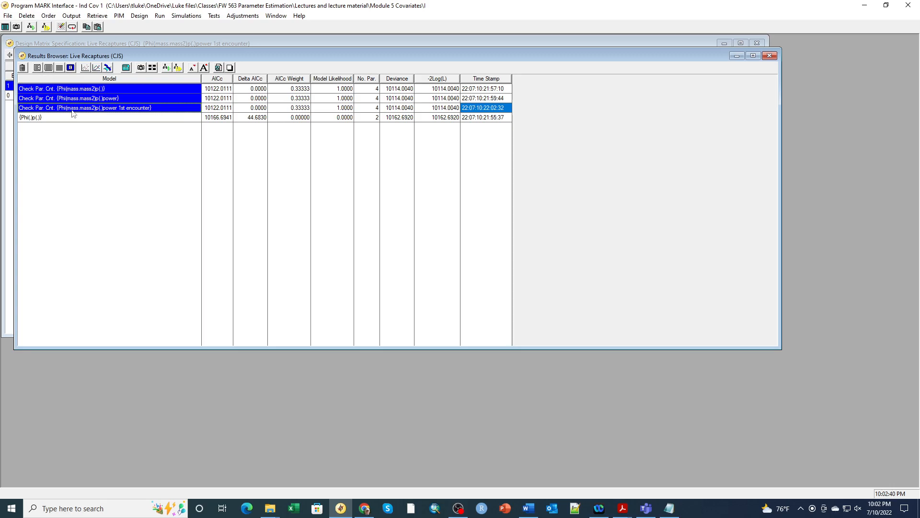
- View the beta estimates of the power 1st encounter model and the real parameter estimates of the Phi(mass.mass2)p(.)power model
{"action": "left_click", "coordinate": [48, 68]}
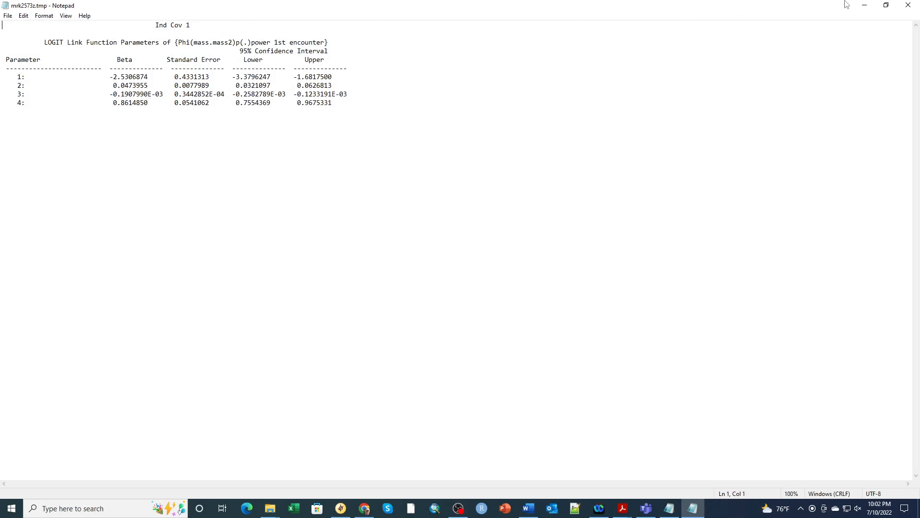
{"action": "left_click", "coordinate": [908, 6]}
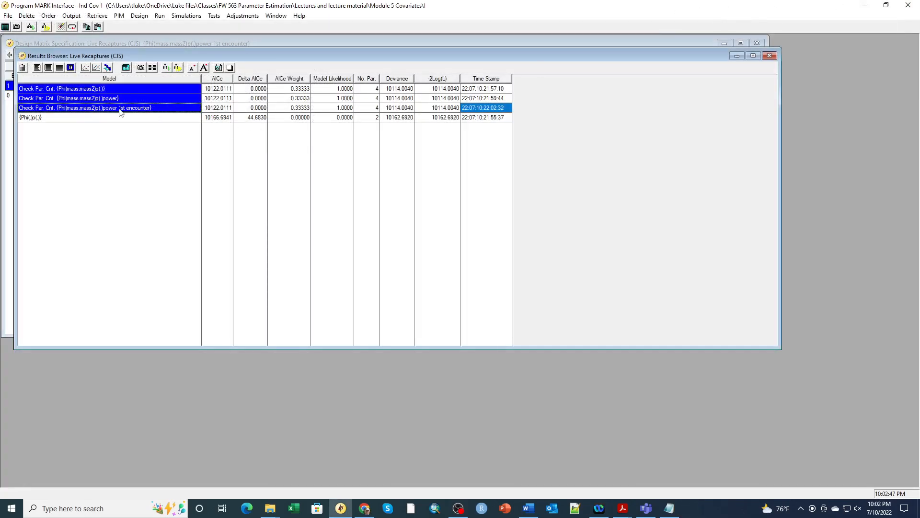
{"action": "left_click", "coordinate": [77, 100]}
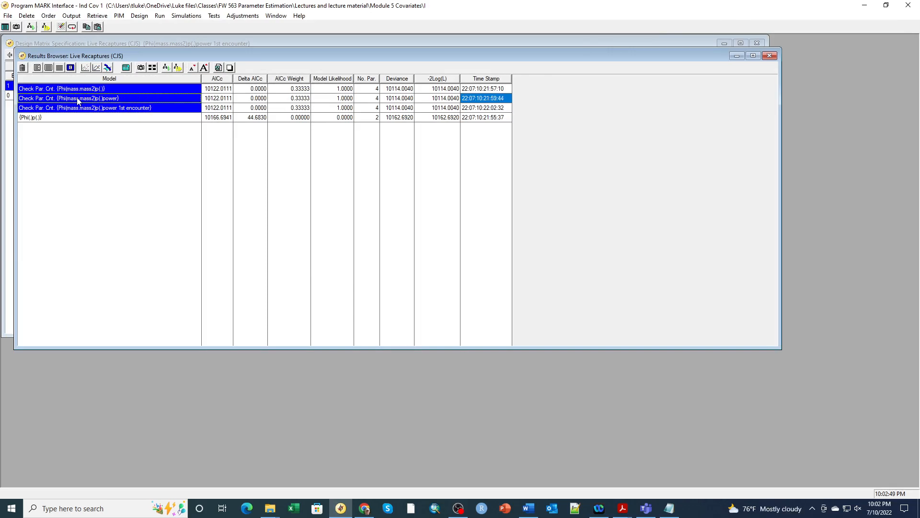
{"action": "left_click", "coordinate": [60, 68]}
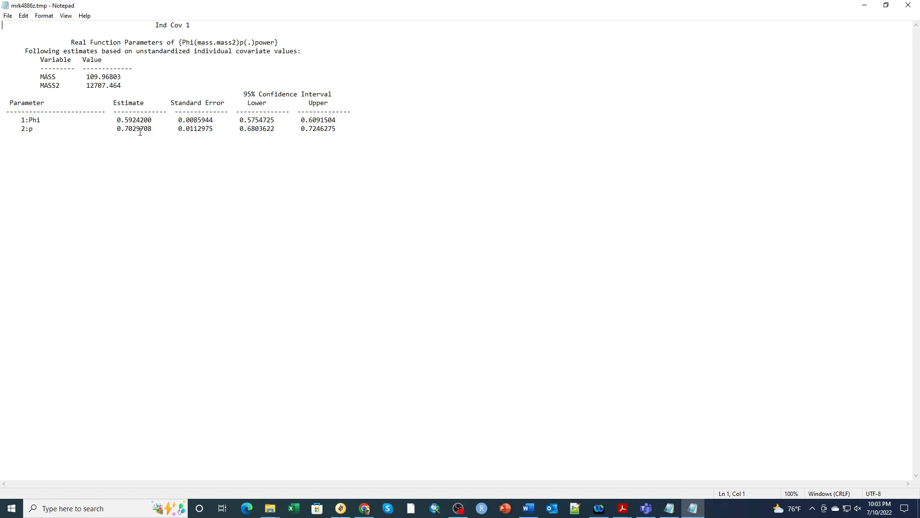
{"action": "left_click", "coordinate": [909, 5]}
- Compare the real parameter estimates of the power 1st encounter model with those of the Phi(mass.mass2)p(.)power model
{"action": "left_click", "coordinate": [154, 108]}
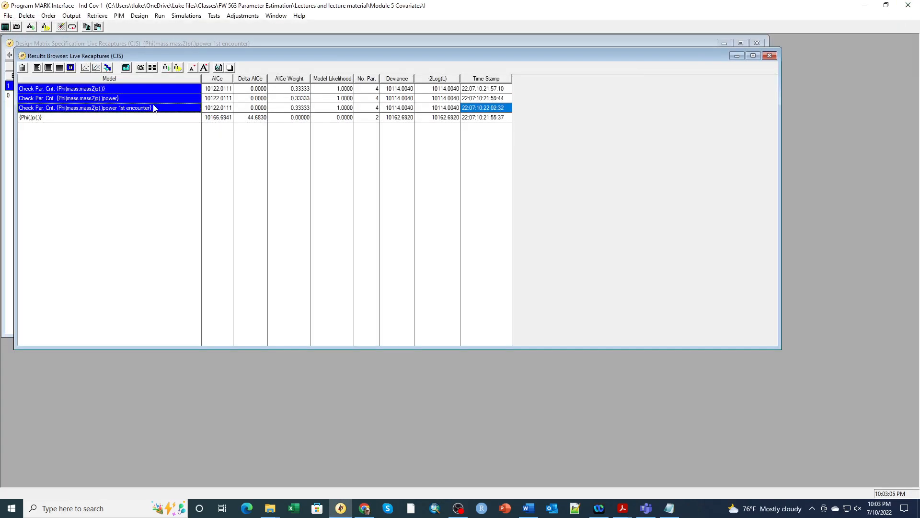
{"action": "left_click", "coordinate": [60, 67]}
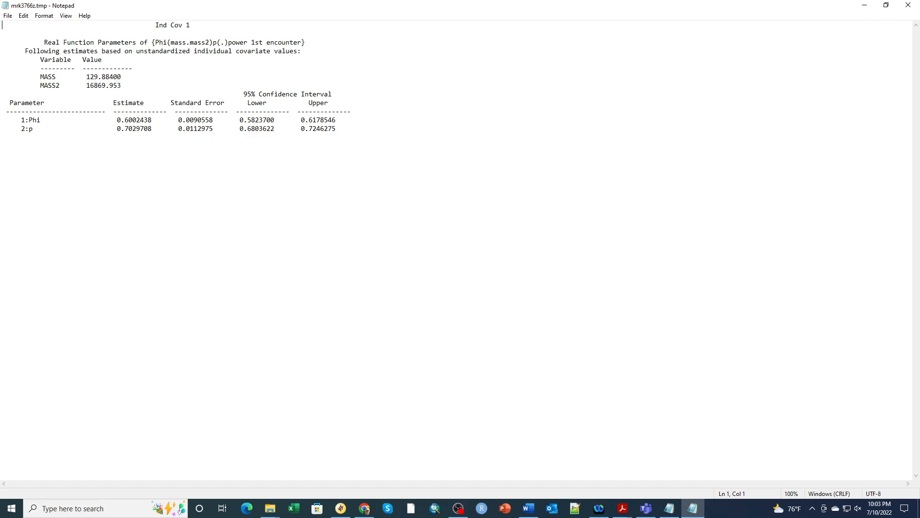
{"action": "left_click", "coordinate": [909, 5]}
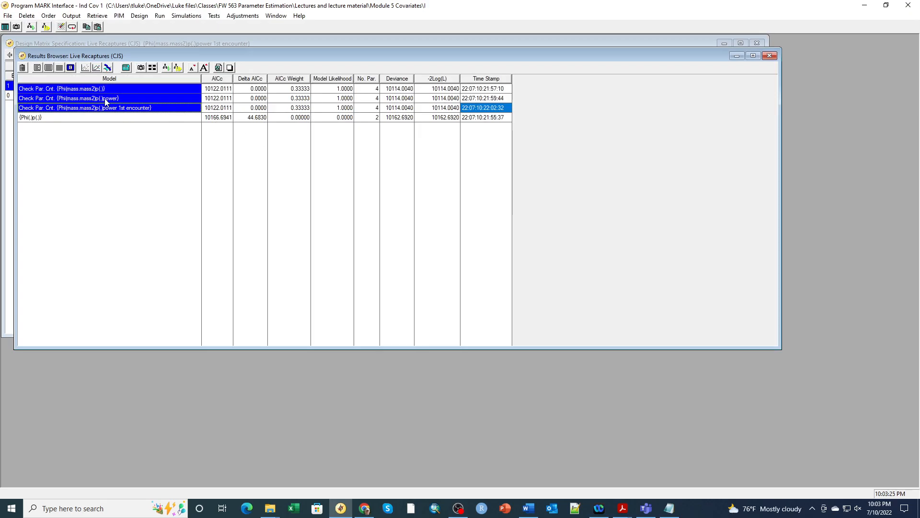
{"action": "left_click", "coordinate": [106, 100]}
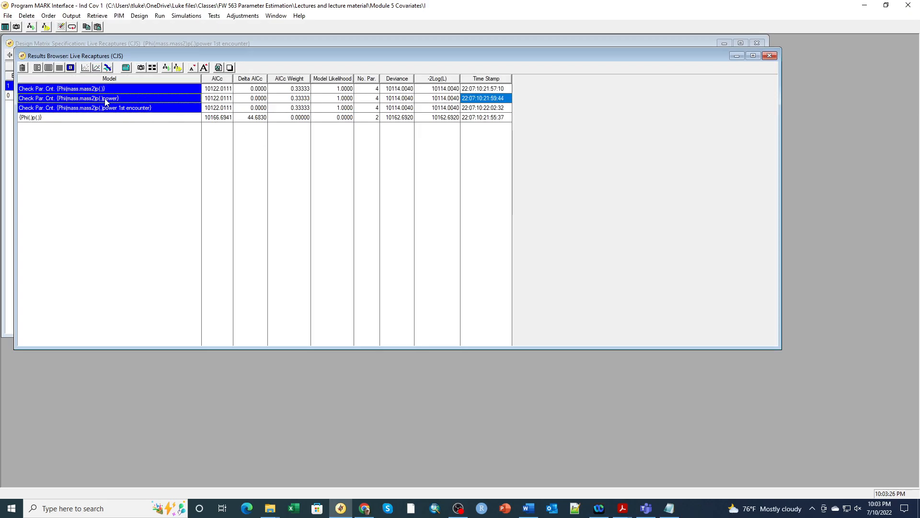
{"action": "left_click", "coordinate": [49, 68]}
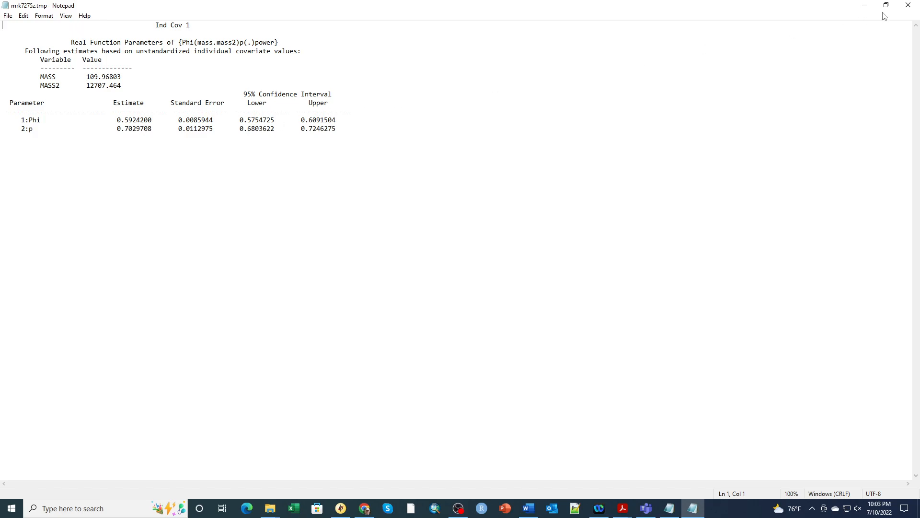
{"action": "left_click", "coordinate": [907, 6]}
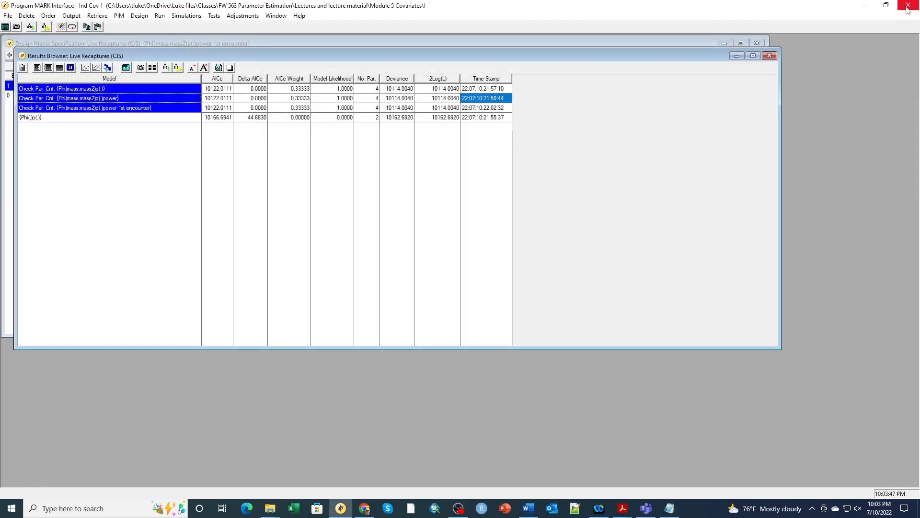